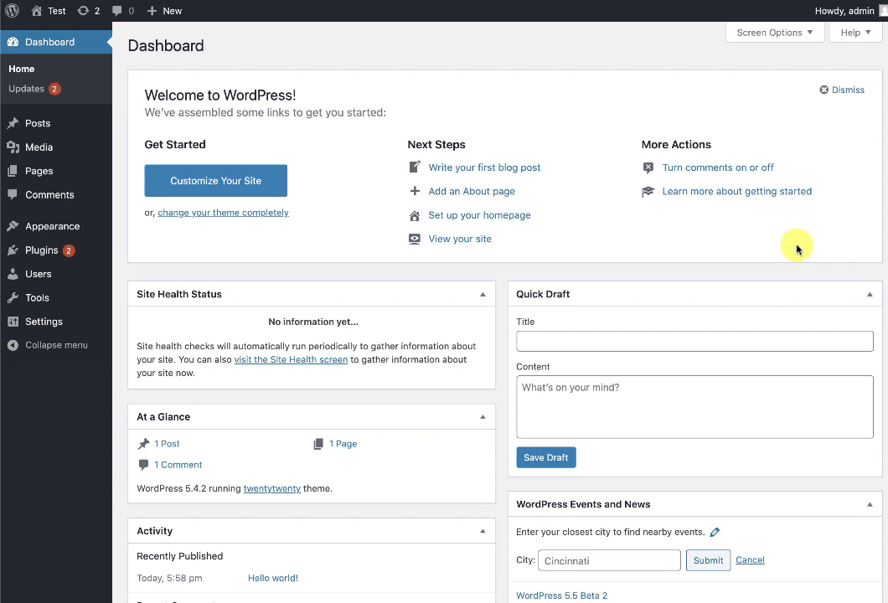
Upload the wplms.zip package through Themes > Add New > Upload Theme and install it.
mouse_move(26, 227)
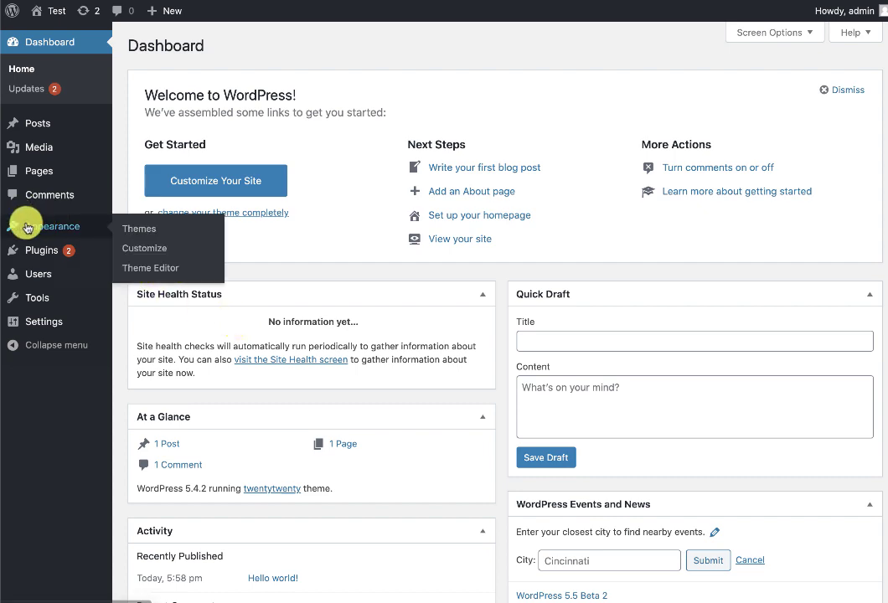
click(140, 227)
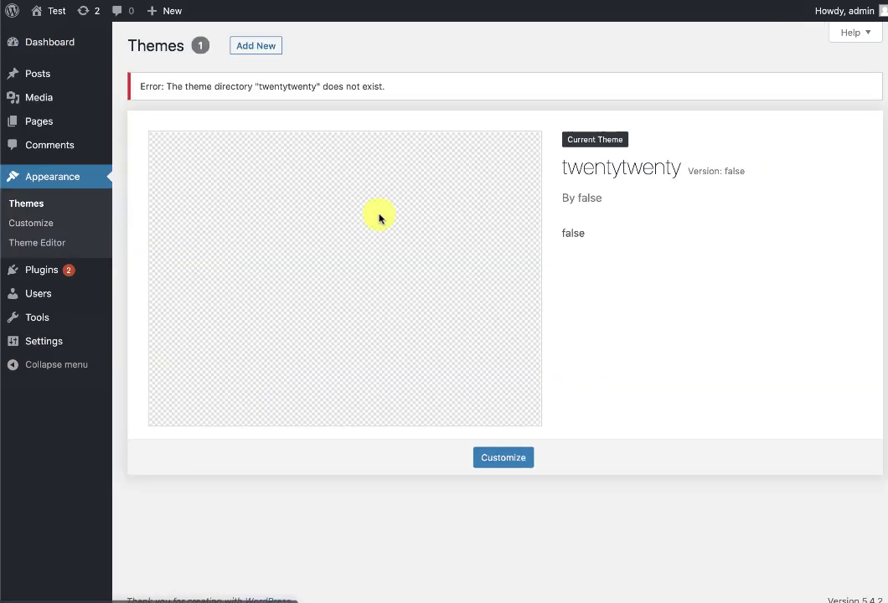
click(250, 45)
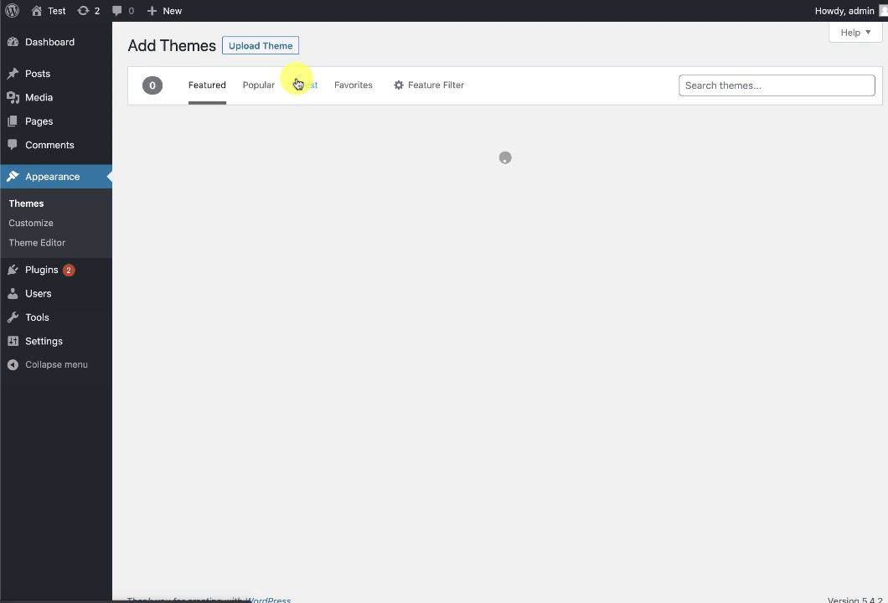
click(252, 47)
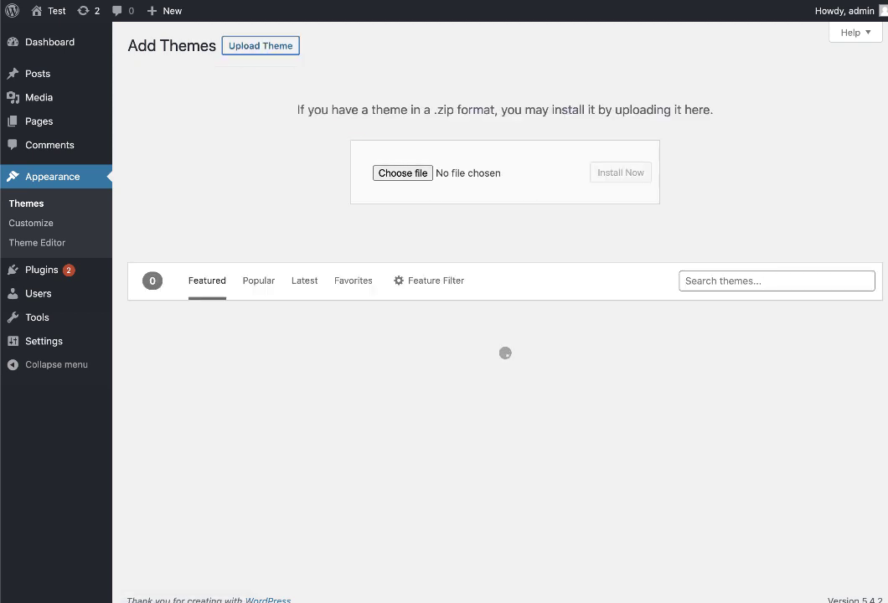
drag(369, 189, 406, 175)
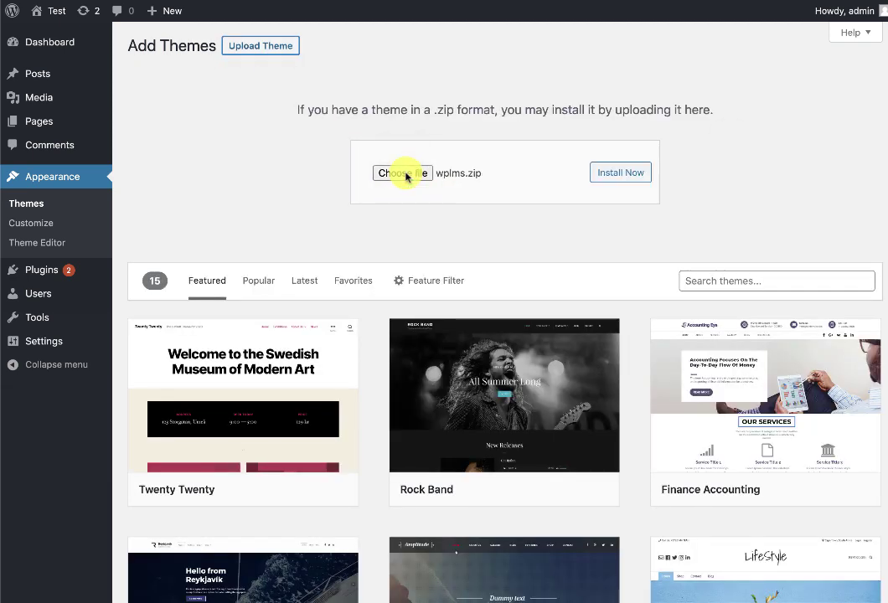
click(620, 174)
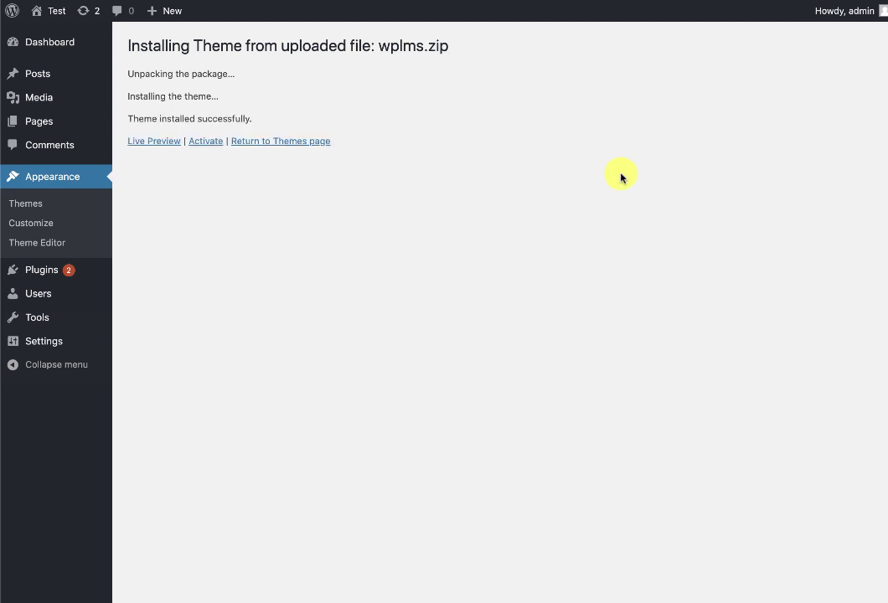
Activate WPLMS, dismiss the BuddyPress welcome overlay, and go to the Install WPLMS page.
click(206, 142)
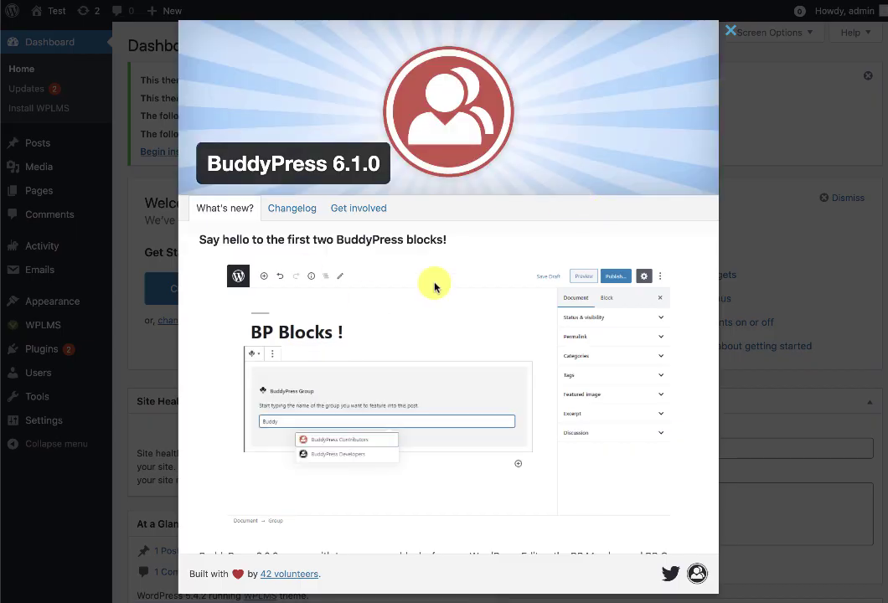
click(730, 32)
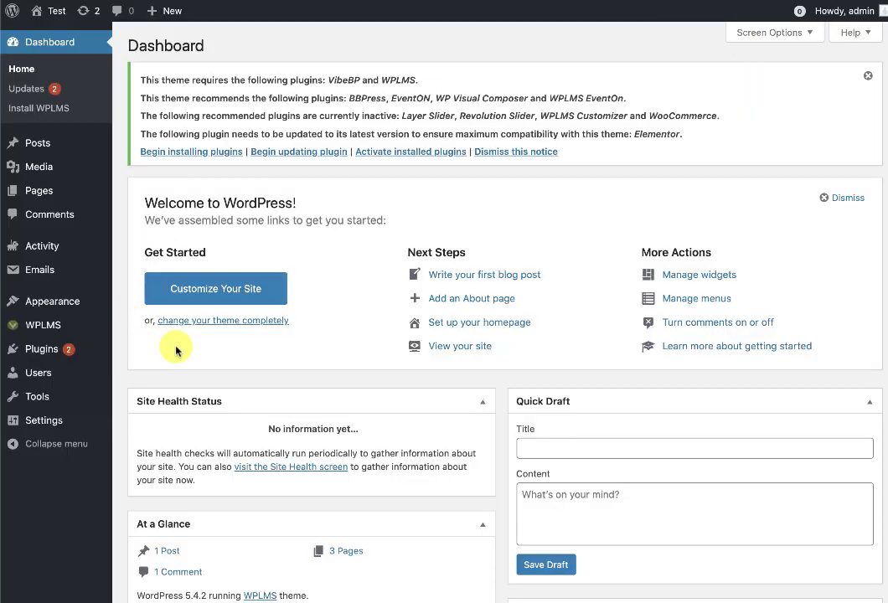
click(25, 112)
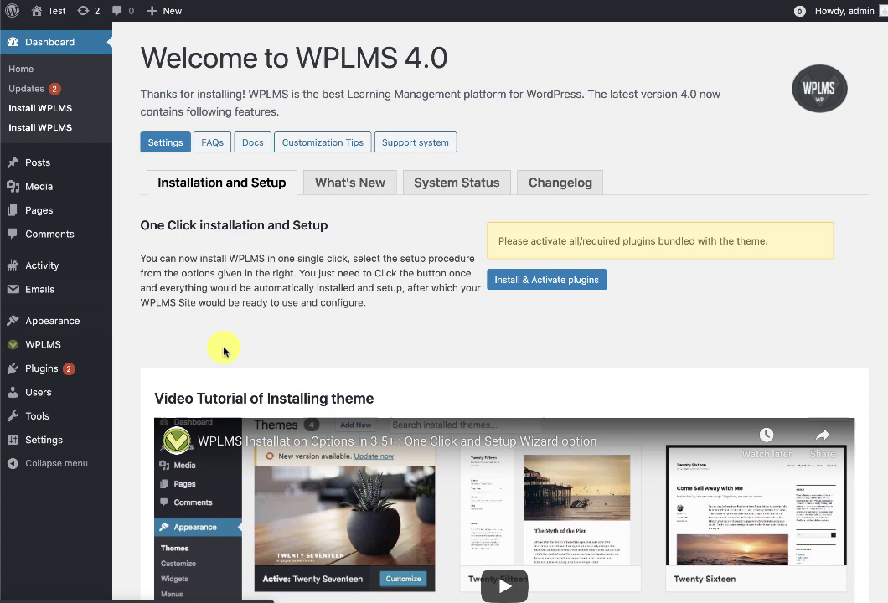
Launch the WPLMS setup wizard using the Install using Setup Wizard option.
mouse_move(51, 325)
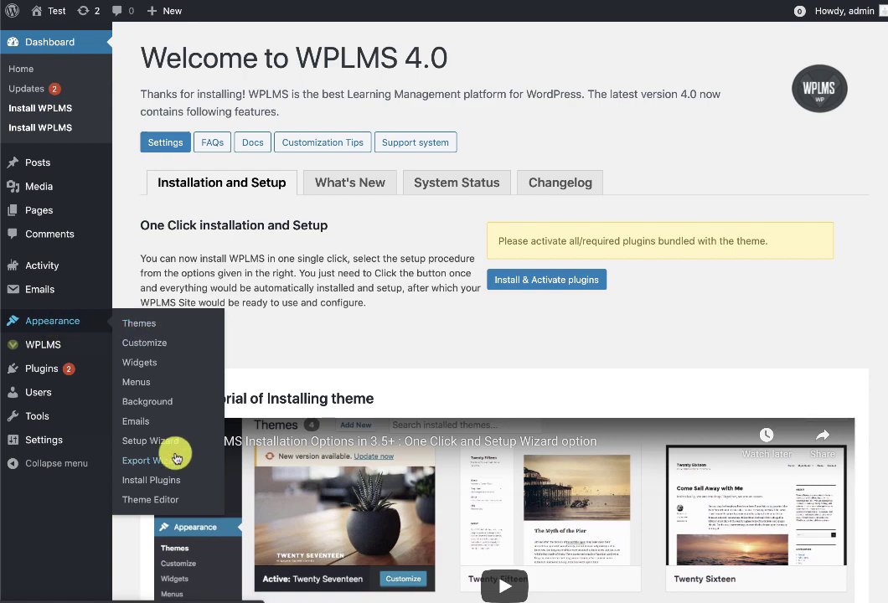
click(150, 447)
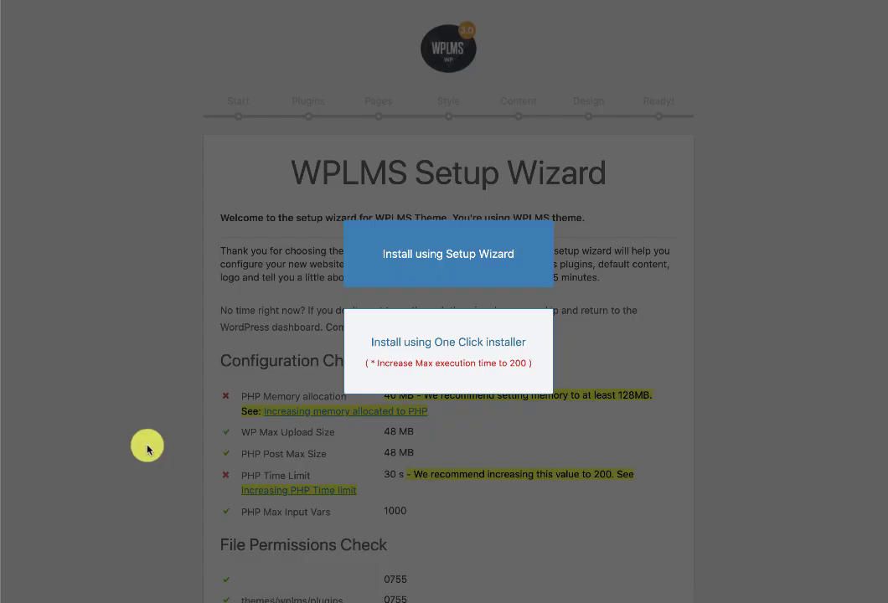
click(423, 270)
scroll(483, 369, down, 2)
click(649, 587)
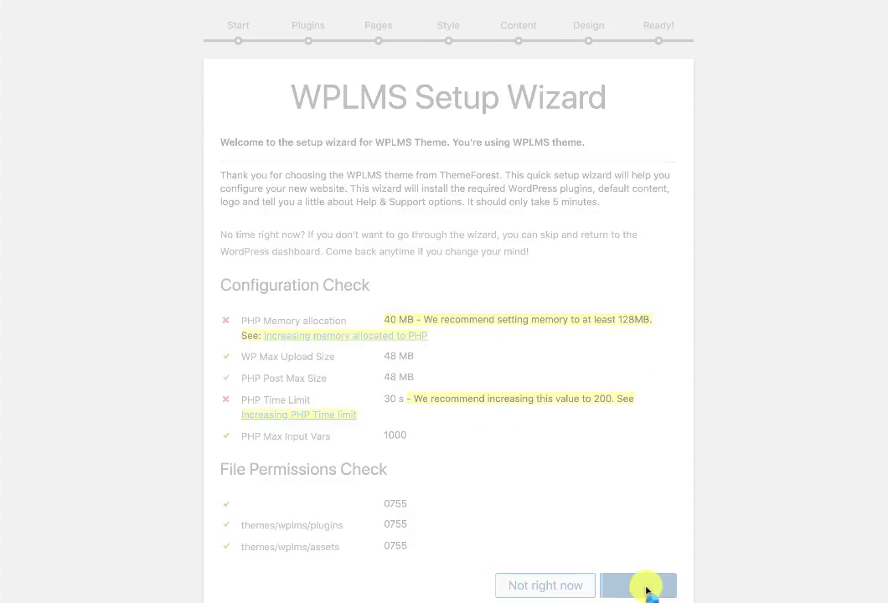
Confirm the selected features and install the default plugins, with Layer Slider failing.
scroll(652, 440, down, 10)
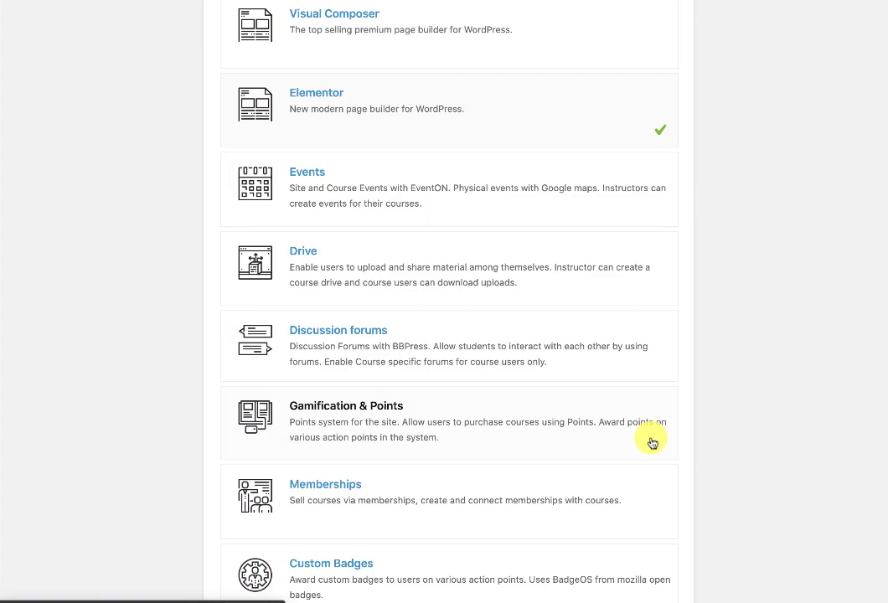
click(647, 595)
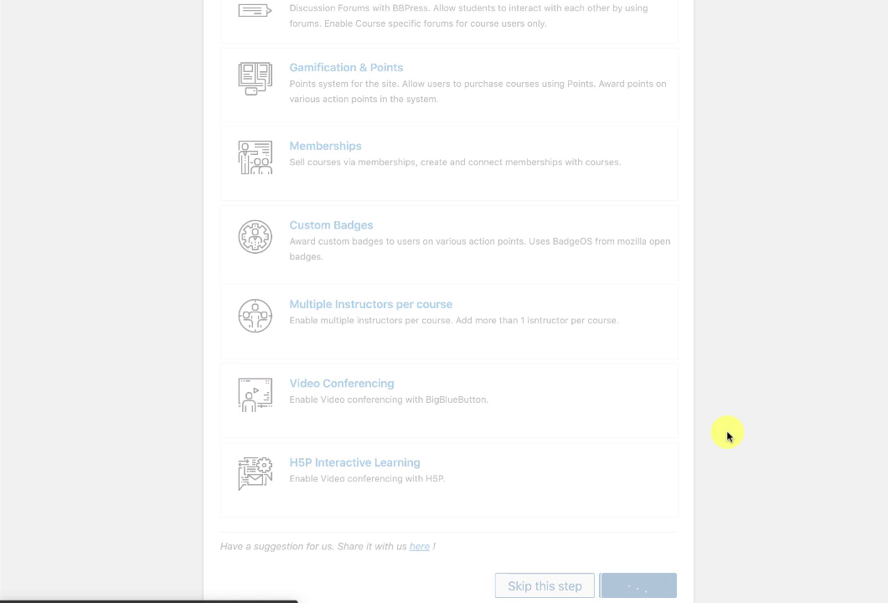
click(651, 427)
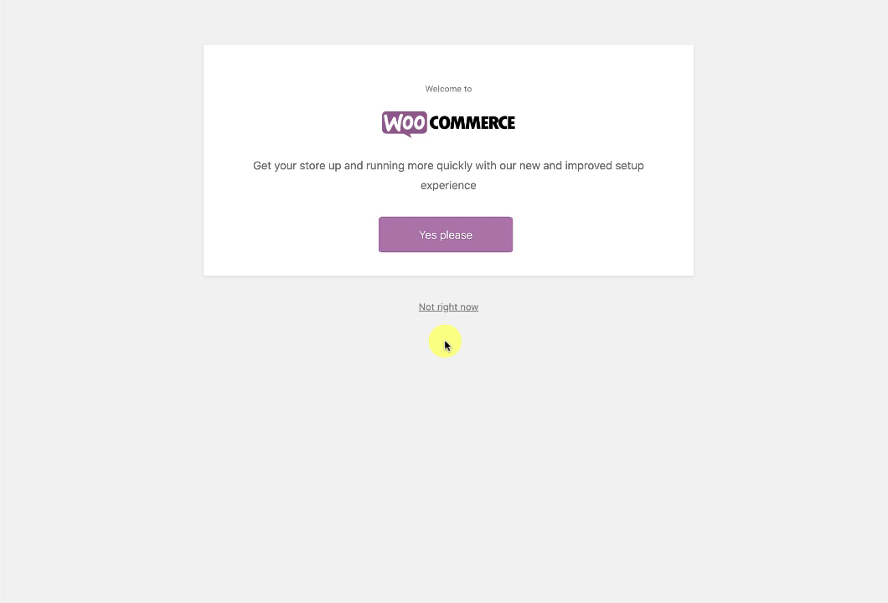
Decline WooCommerce store setup with Not right now and relaunch the WPLMS setup wizard.
click(412, 325)
click(444, 312)
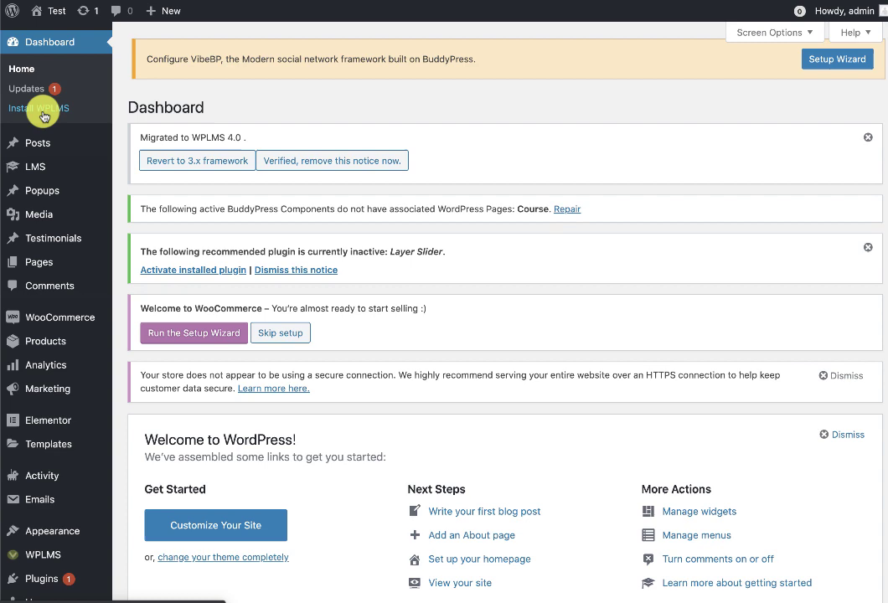
mouse_move(65, 528)
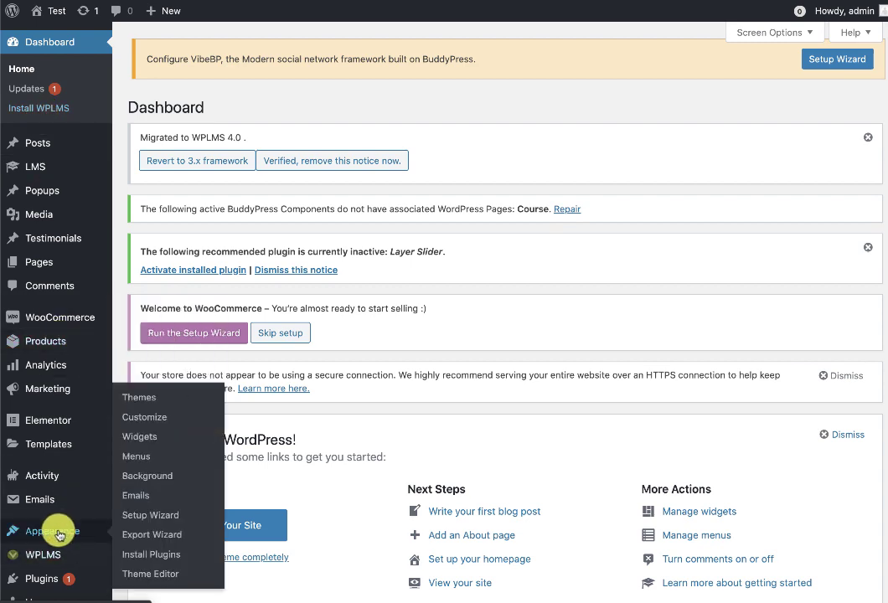
click(158, 514)
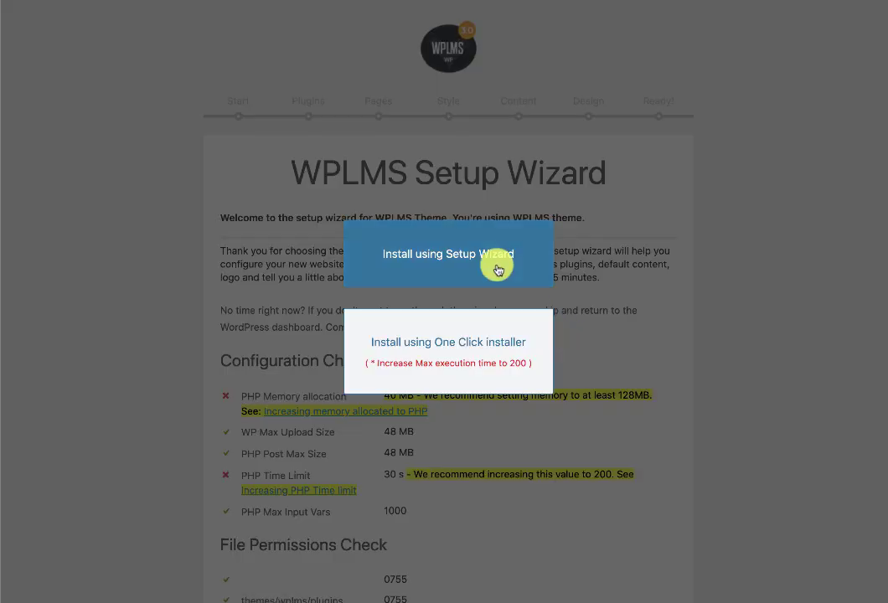
Start the step-by-step wizard again and skip the feature selection step.
click(502, 325)
scroll(493, 266, down, 2)
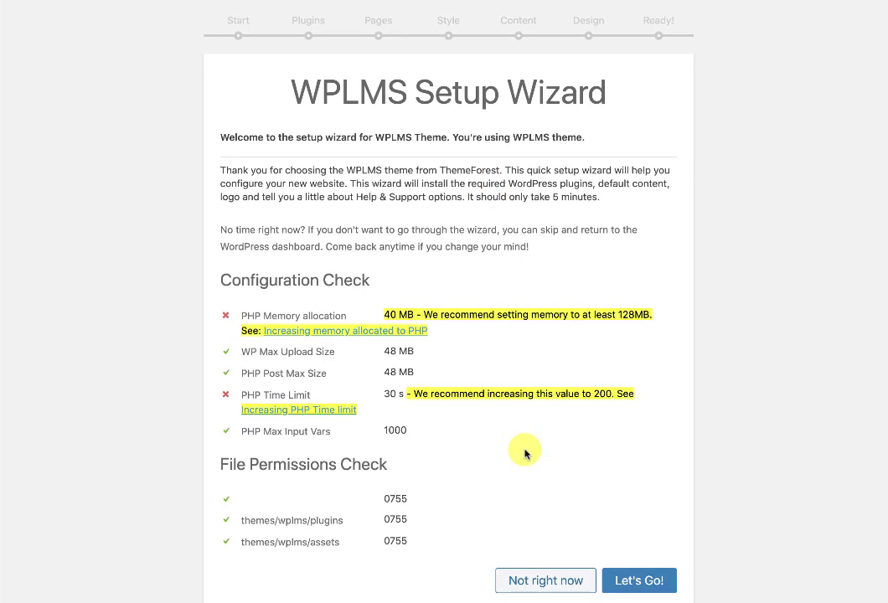
click(546, 582)
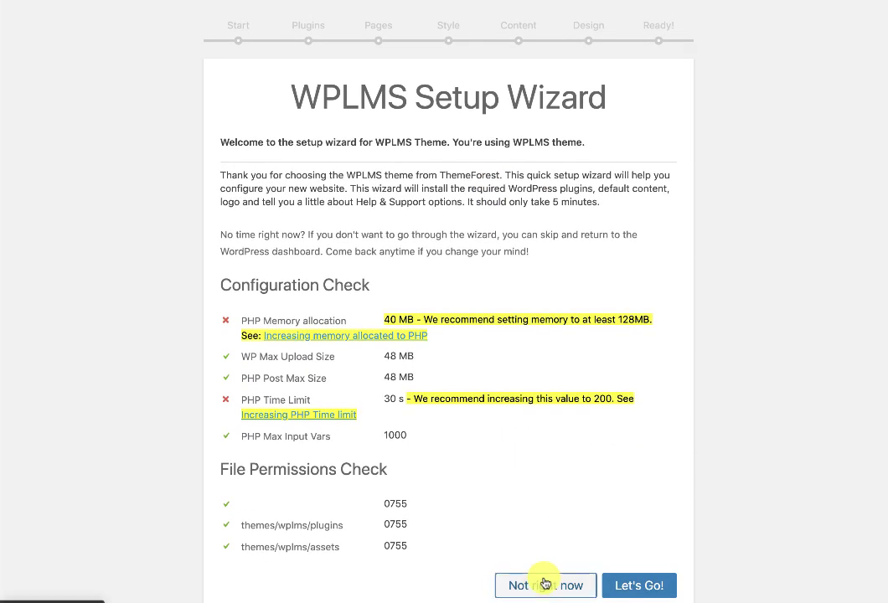
click(632, 578)
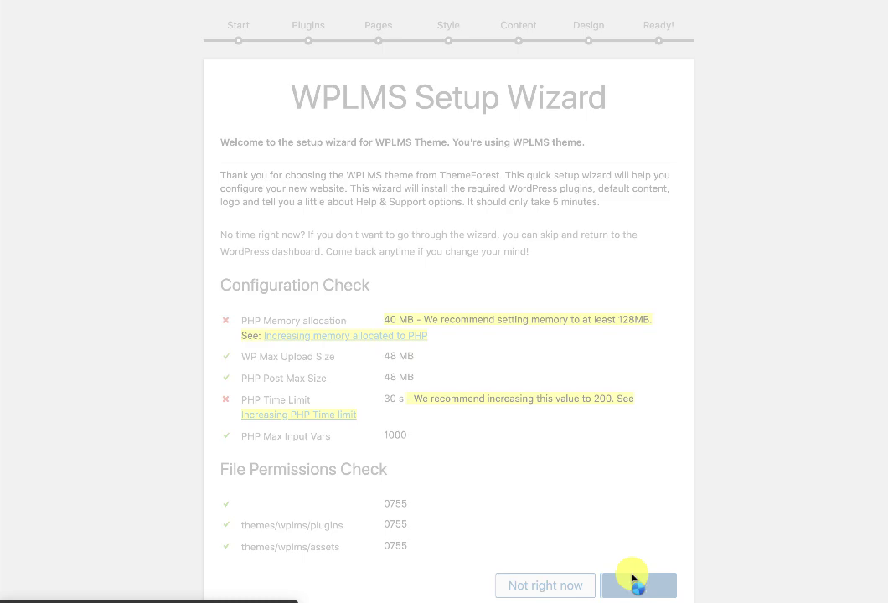
scroll(634, 575, down, 10)
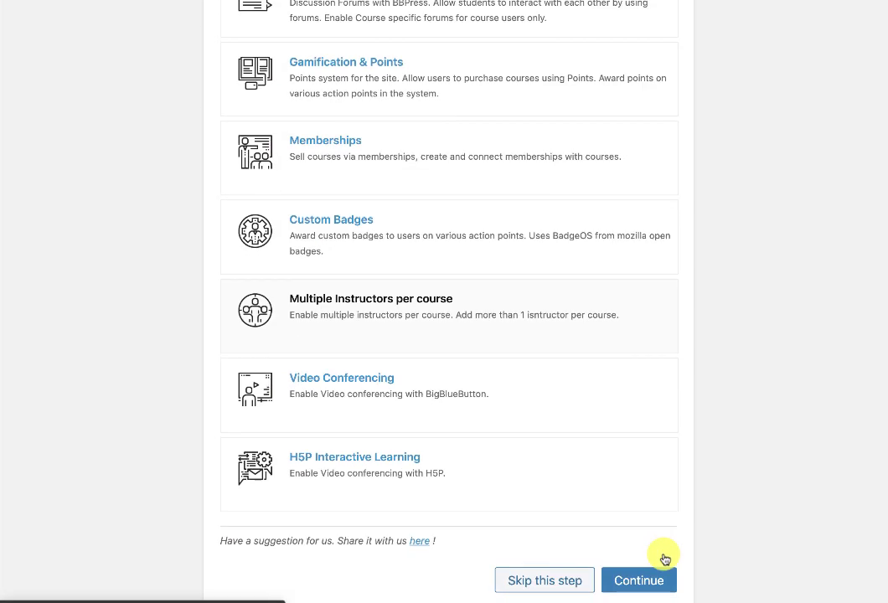
click(550, 583)
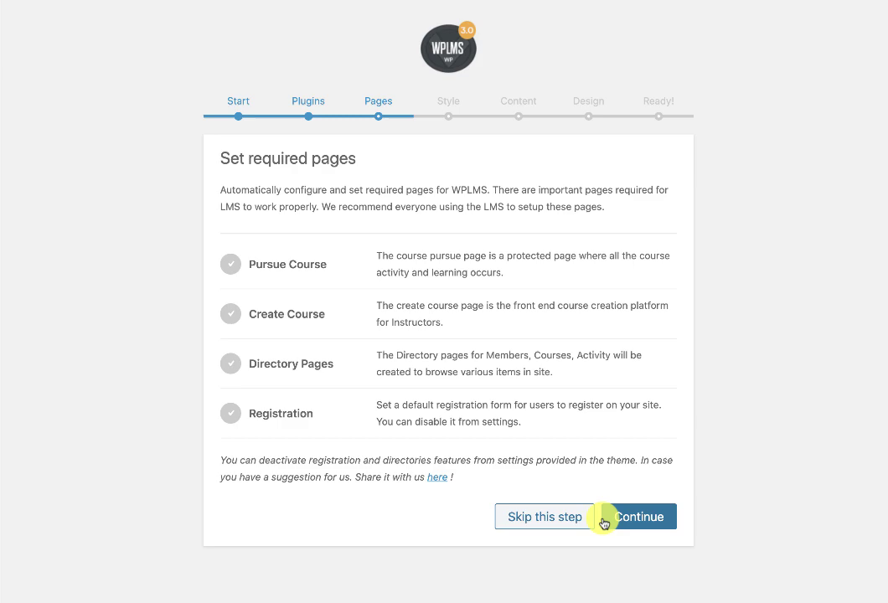
Accept creating the required LMS pages and confirm the sixth site style.
click(603, 521)
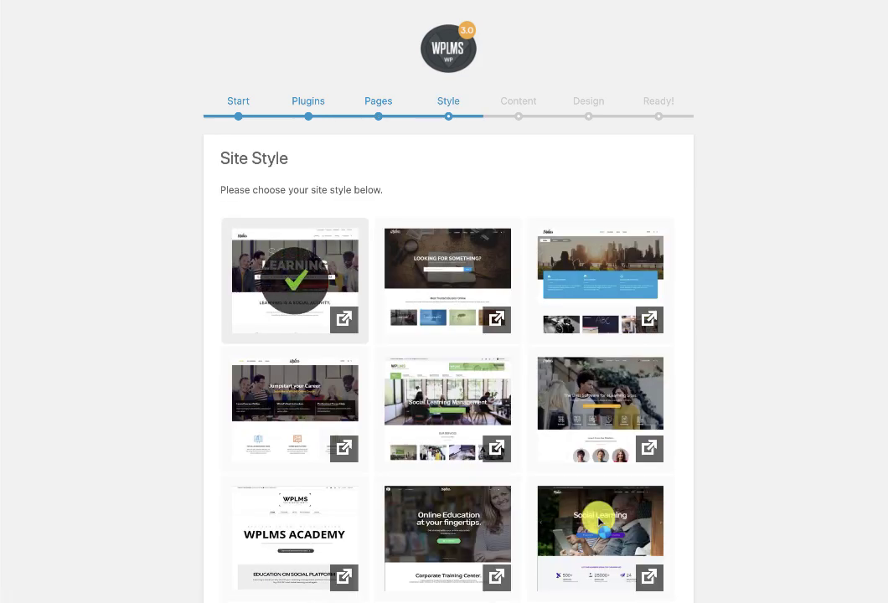
click(587, 382)
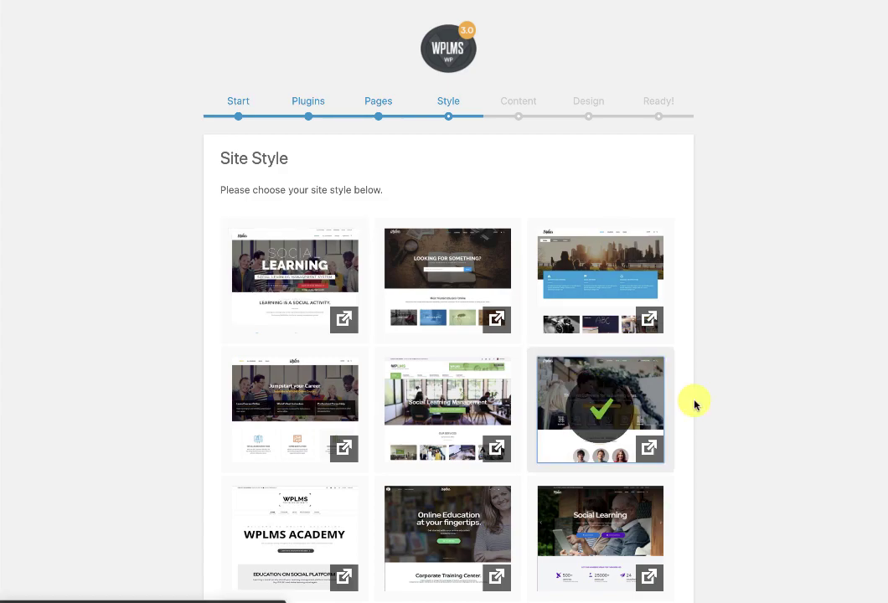
scroll(693, 405, down, 10)
scroll(683, 427, down, 5)
click(628, 517)
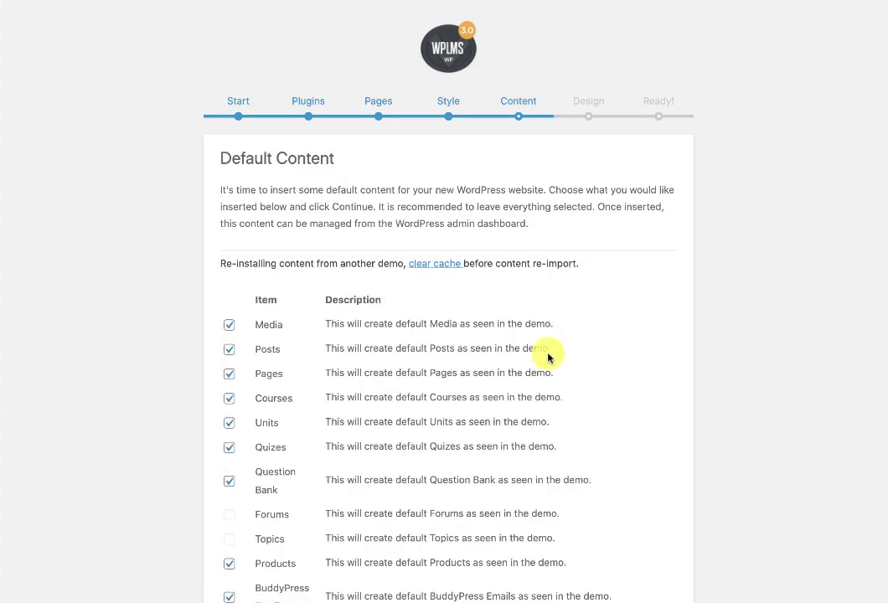
Import the default demo content with Slider ticked and Media left out.
scroll(549, 358, down, 2)
scroll(549, 358, down, 3)
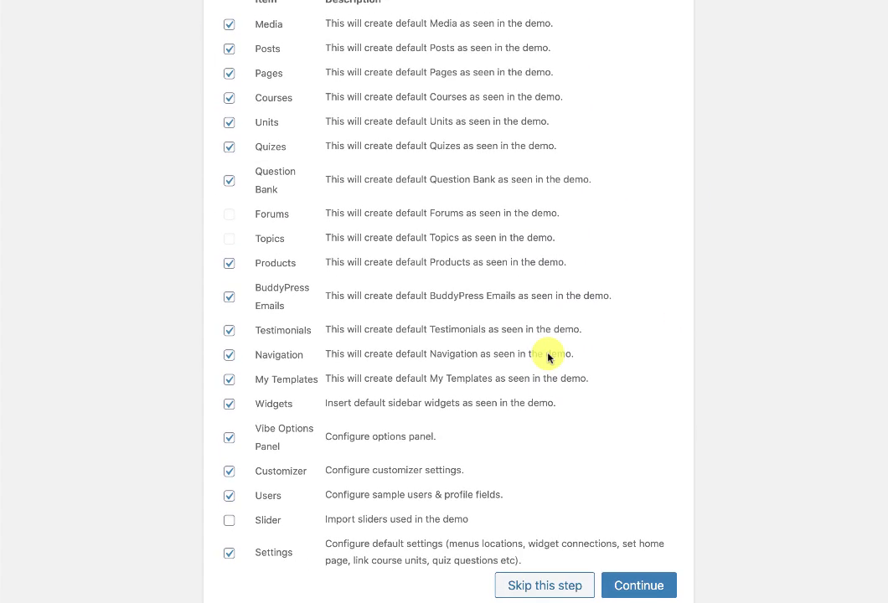
click(267, 523)
scroll(267, 525, up, 2)
scroll(258, 331, up, 4)
click(258, 322)
scroll(412, 363, down, 5)
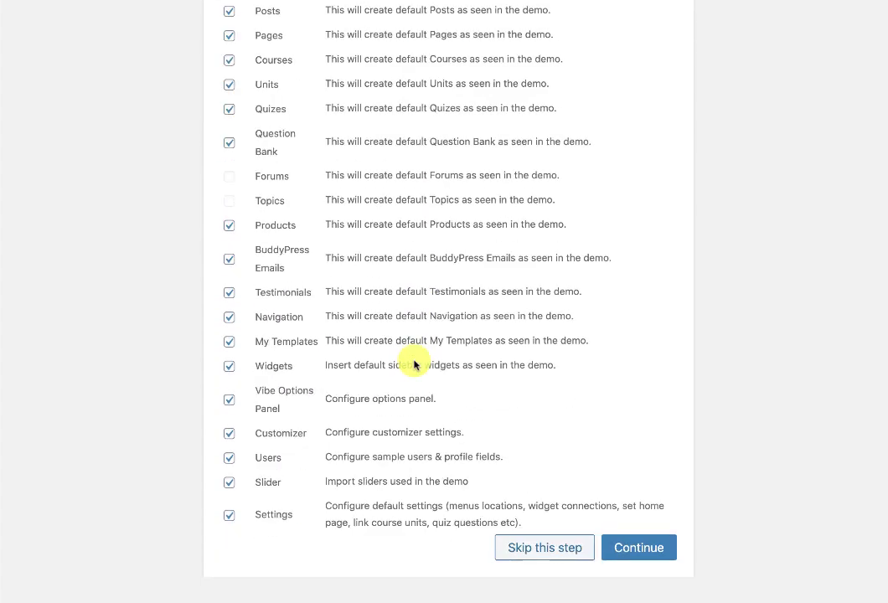
click(625, 585)
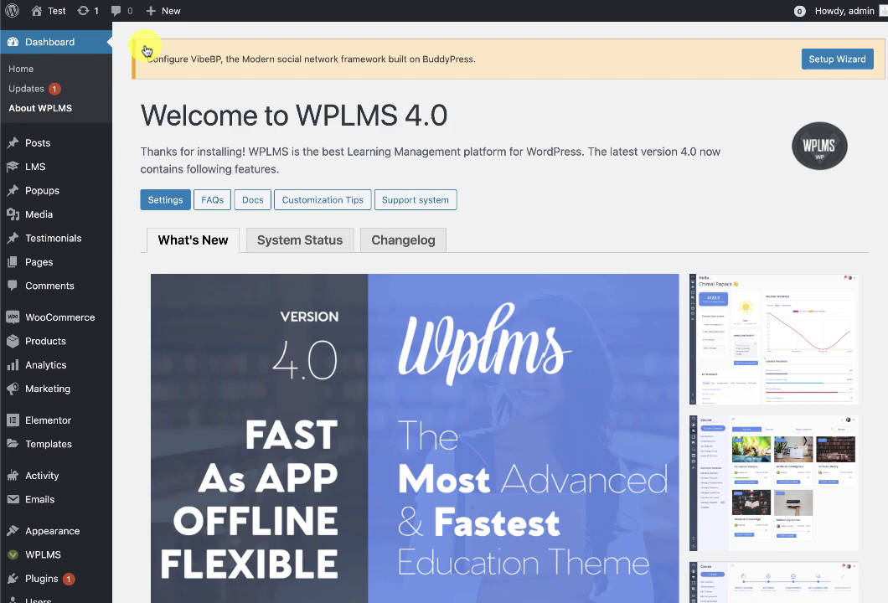
Open Visit Site in a new tab and scroll through the imported demo homepage.
mouse_move(50, 11)
right_click(65, 37)
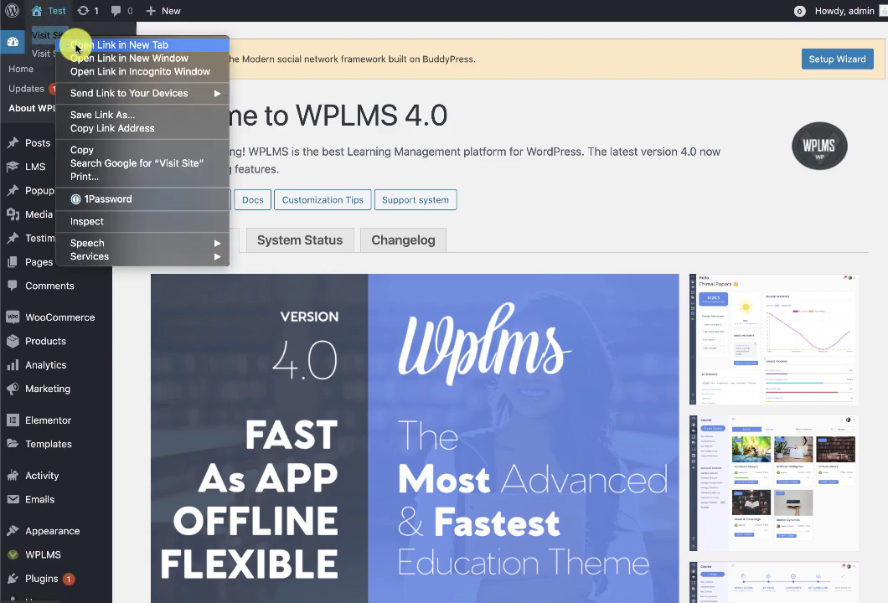
click(83, 42)
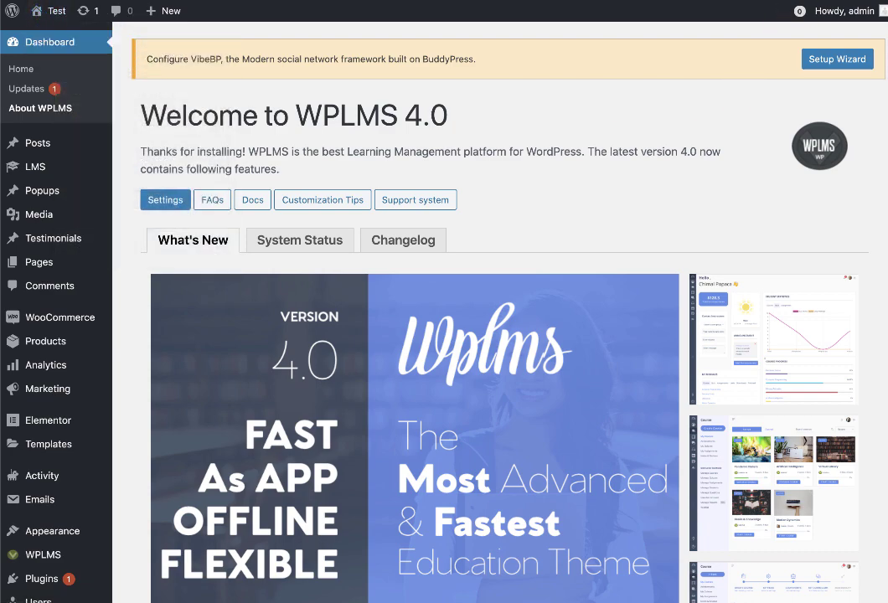
key(ctrl+Tab)
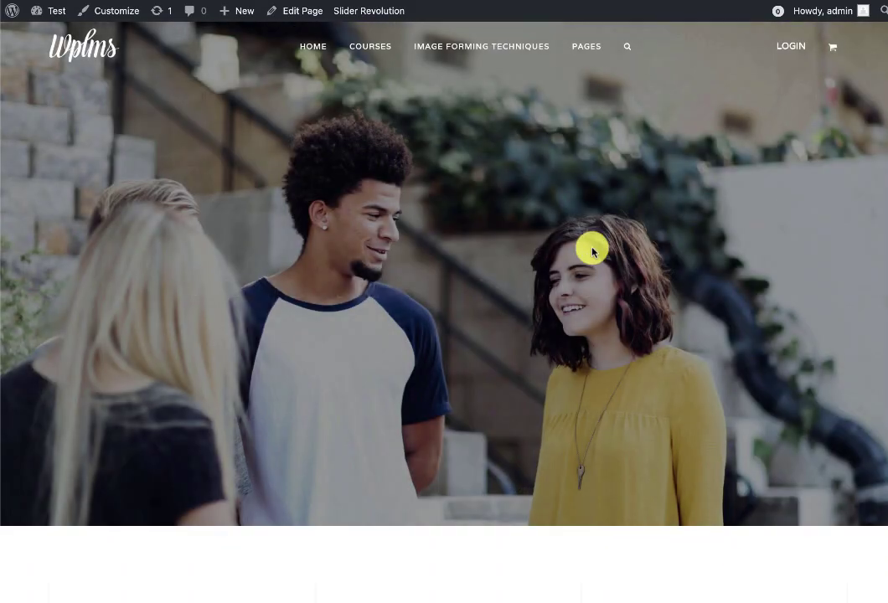
scroll(507, 378, down, 5)
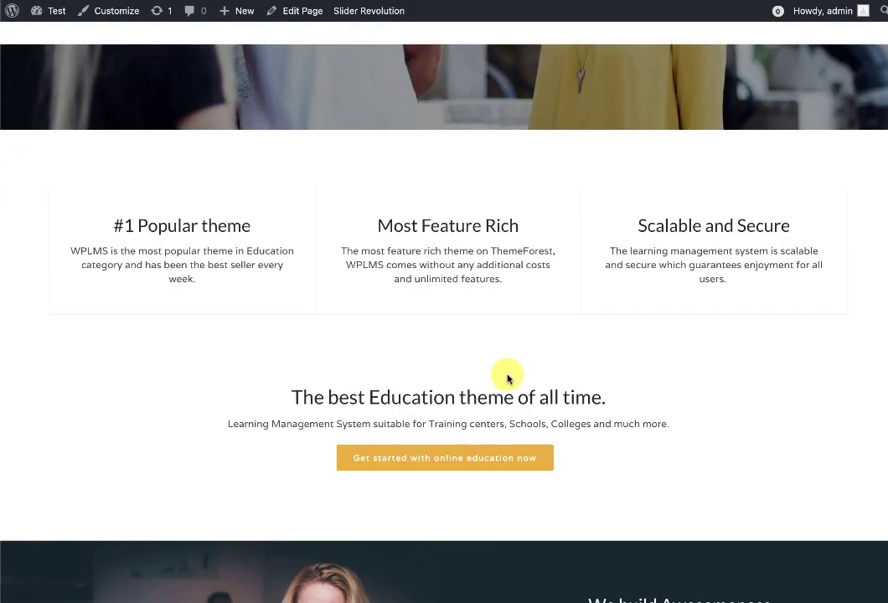
scroll(507, 379, up, 5)
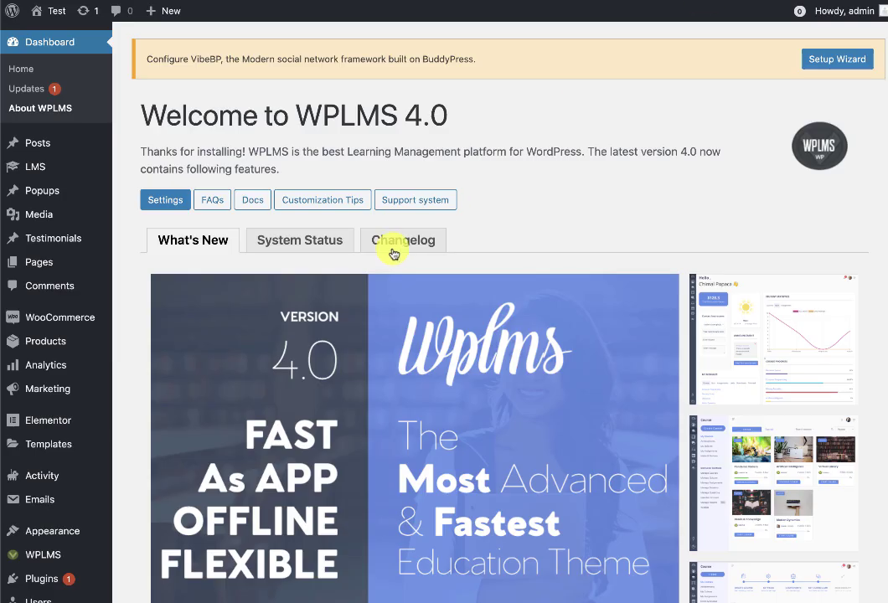
Enable VibeBP Global Login and WP login sync, save, and migrate email templates to BuddyPress.
scroll(386, 250, down, 5)
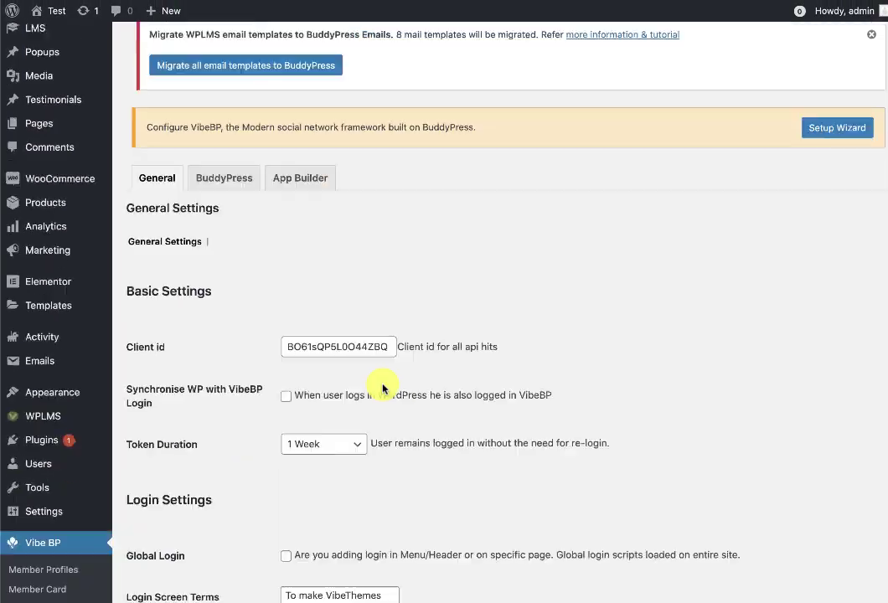
scroll(382, 388, down, 4)
scroll(381, 381, up, 5)
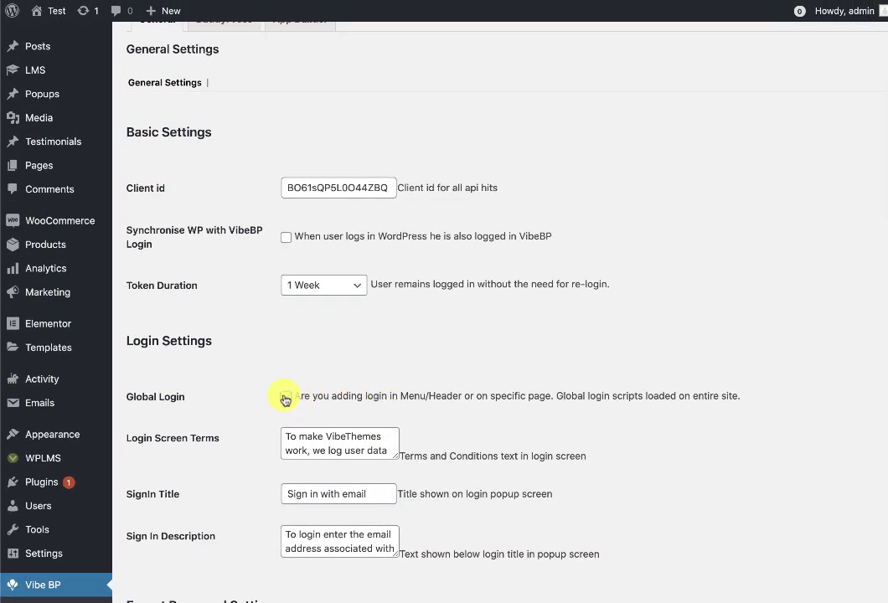
click(286, 398)
click(287, 238)
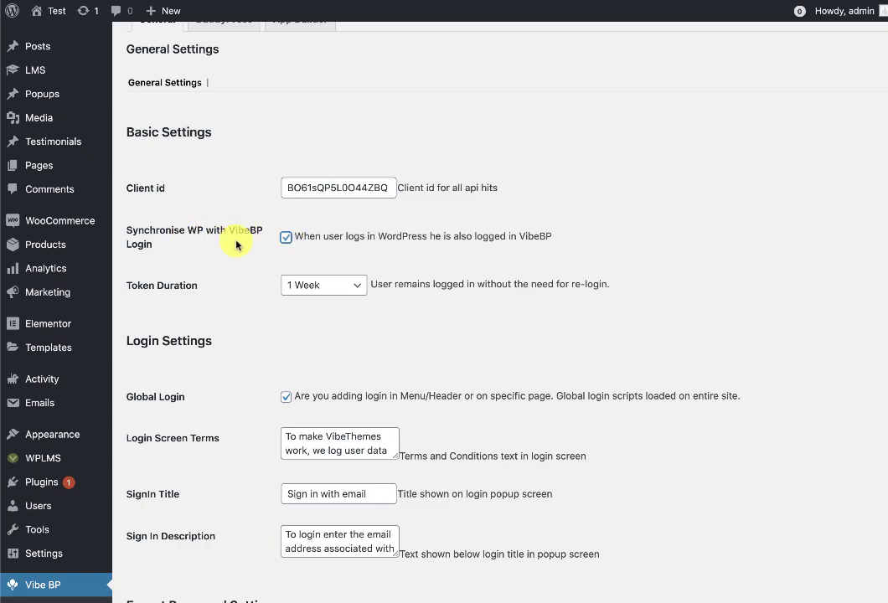
scroll(221, 299, down, 10)
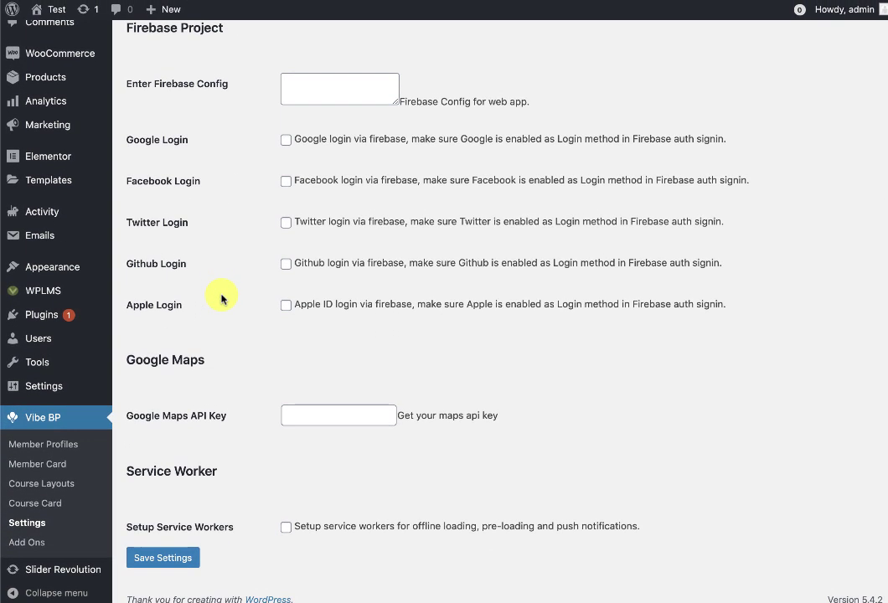
click(182, 560)
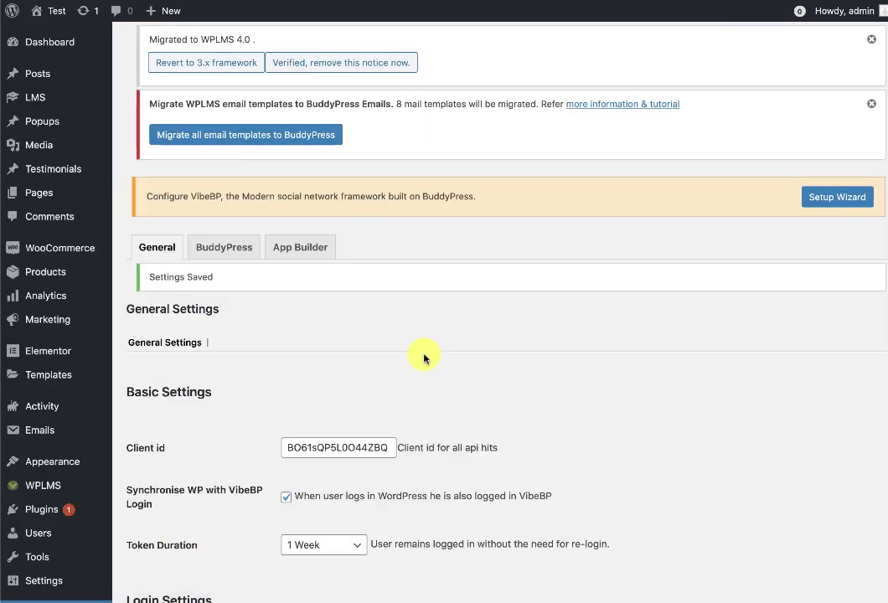
click(283, 135)
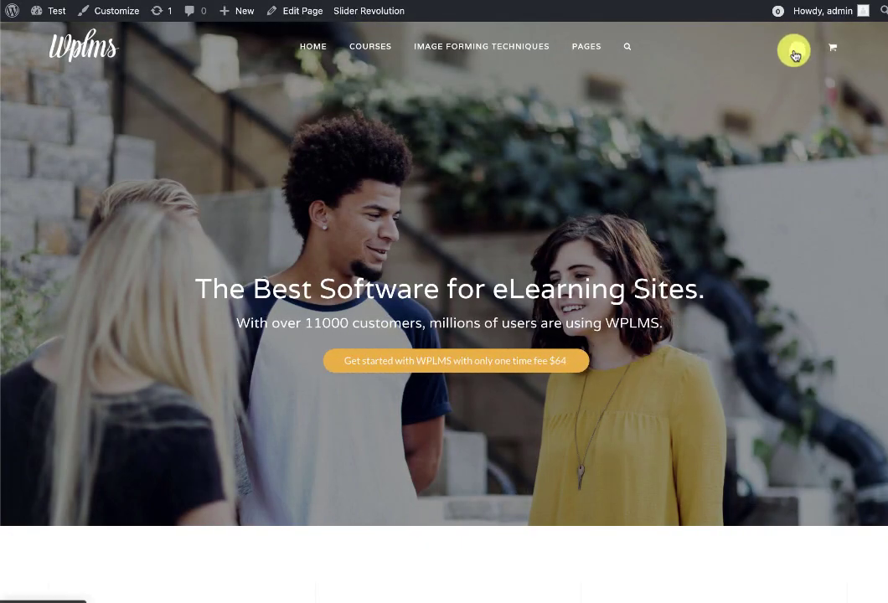
In a private window, open the site's login popup and choose Login with Email.
click(796, 50)
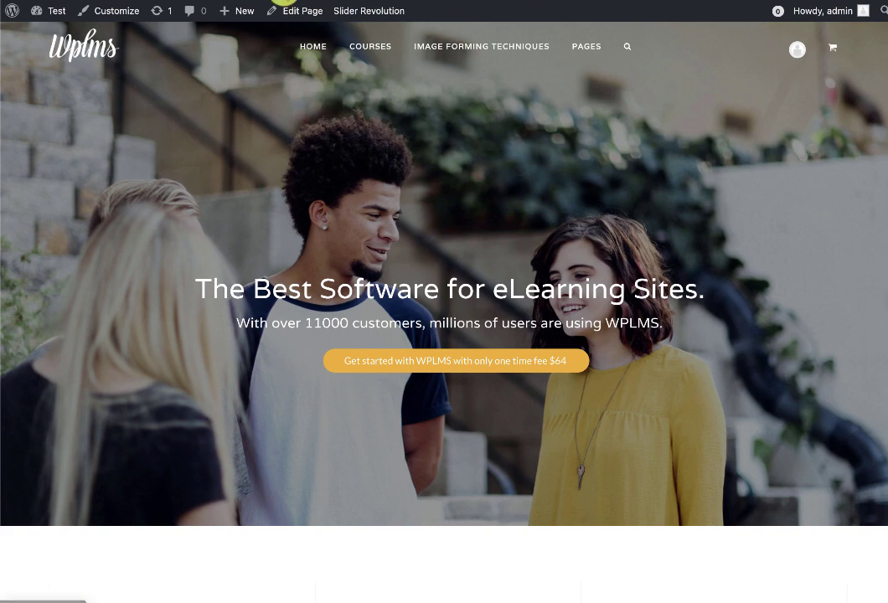
key(super+grave)
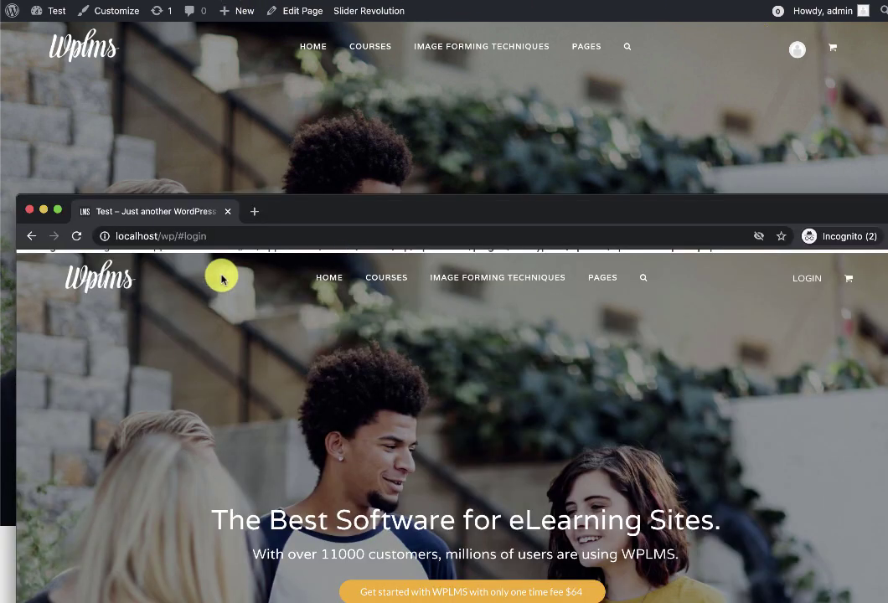
click(801, 285)
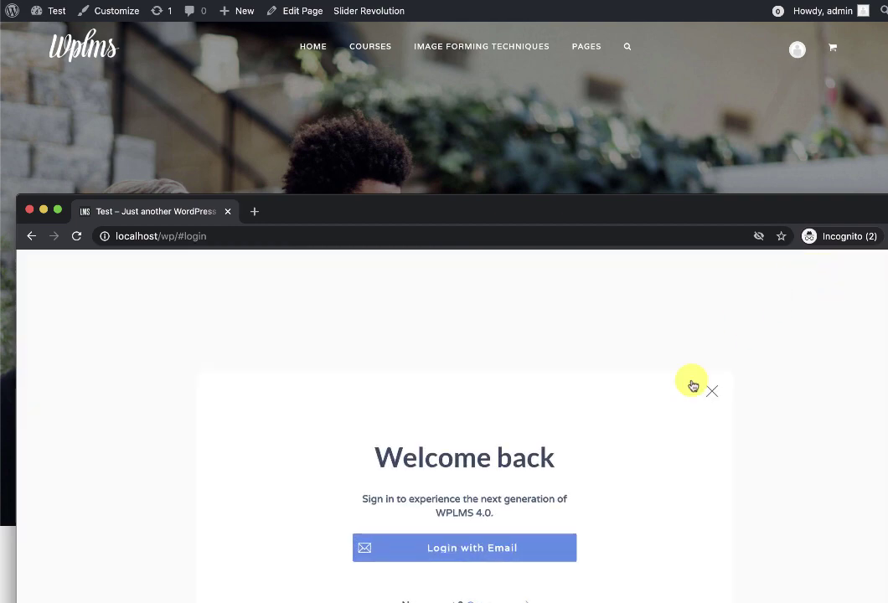
click(453, 547)
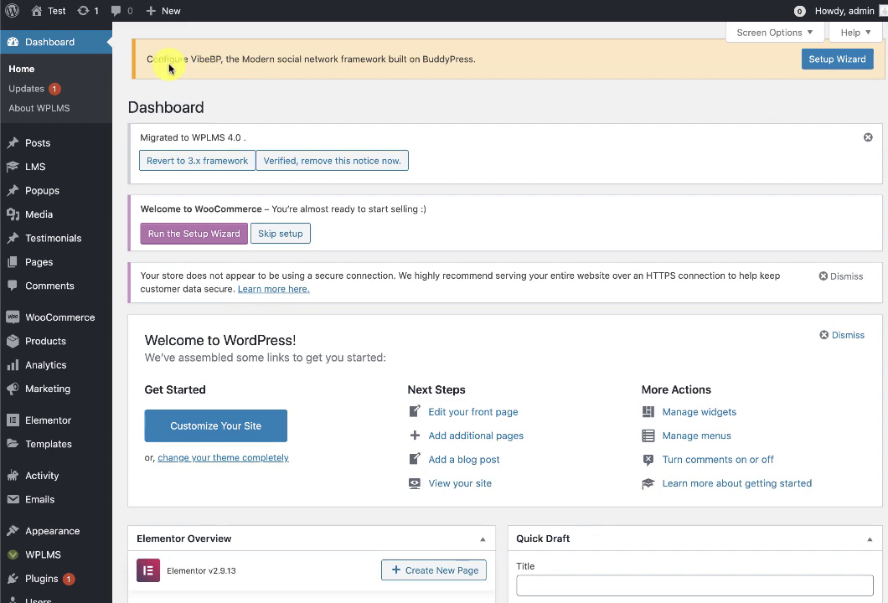
Begin the VibeBP setup wizard and enable the Likes feature.
click(818, 62)
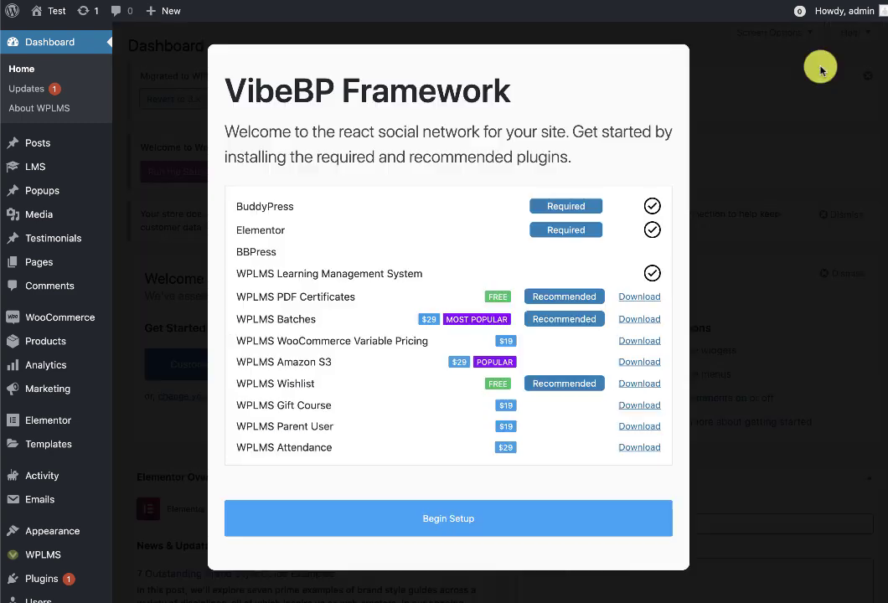
click(403, 507)
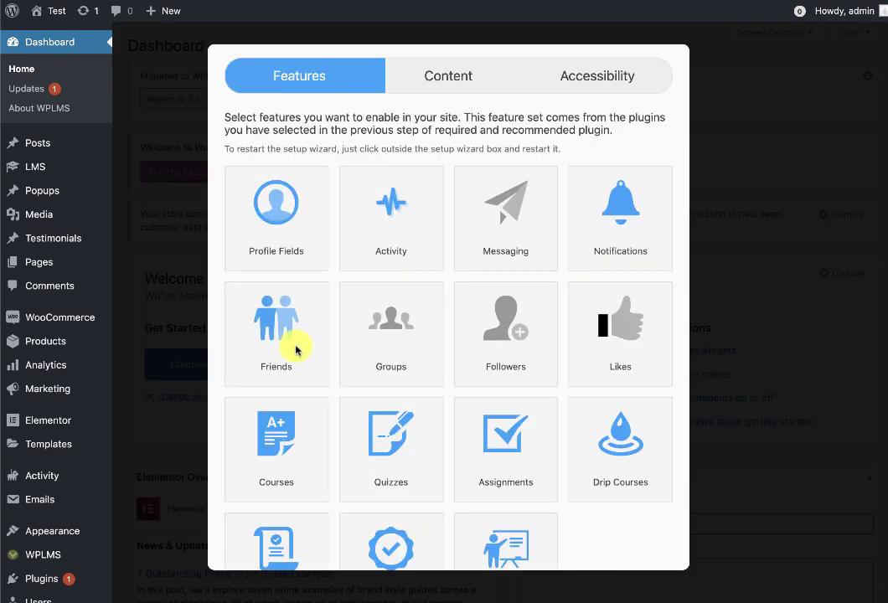
click(616, 313)
scroll(520, 448, down, 3)
click(448, 538)
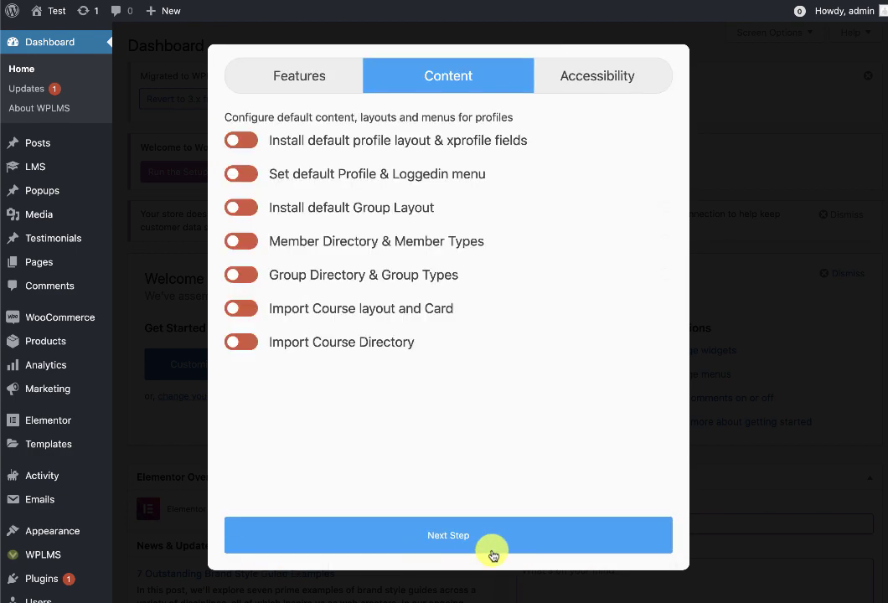
Turn on all default profile, menu, group, directory and course content, and disable public activities.
click(361, 143)
click(345, 176)
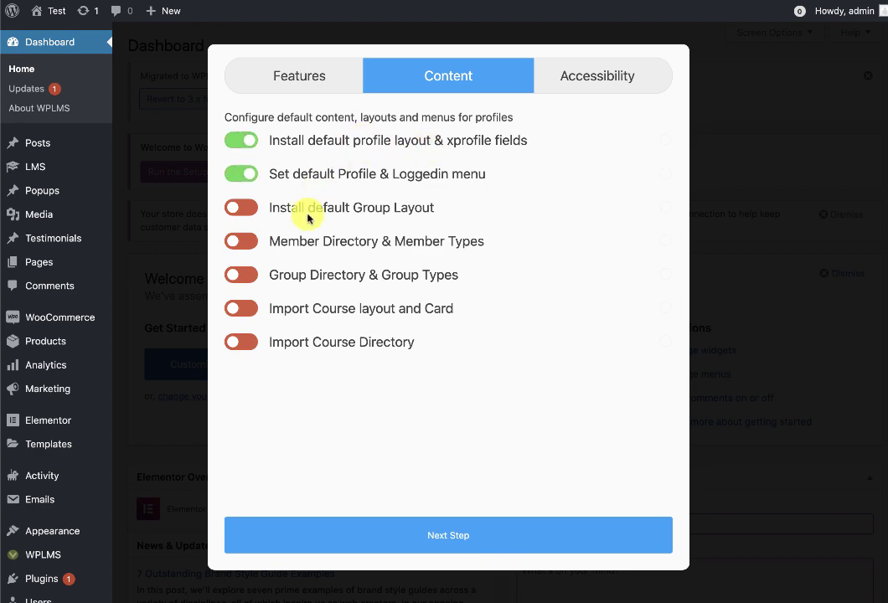
click(305, 215)
click(293, 245)
click(293, 278)
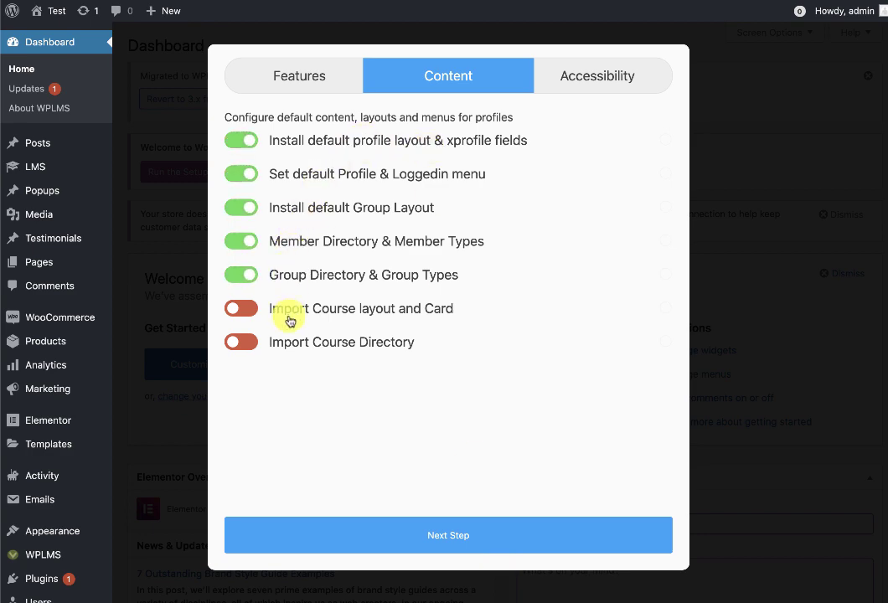
click(292, 312)
click(291, 339)
click(444, 545)
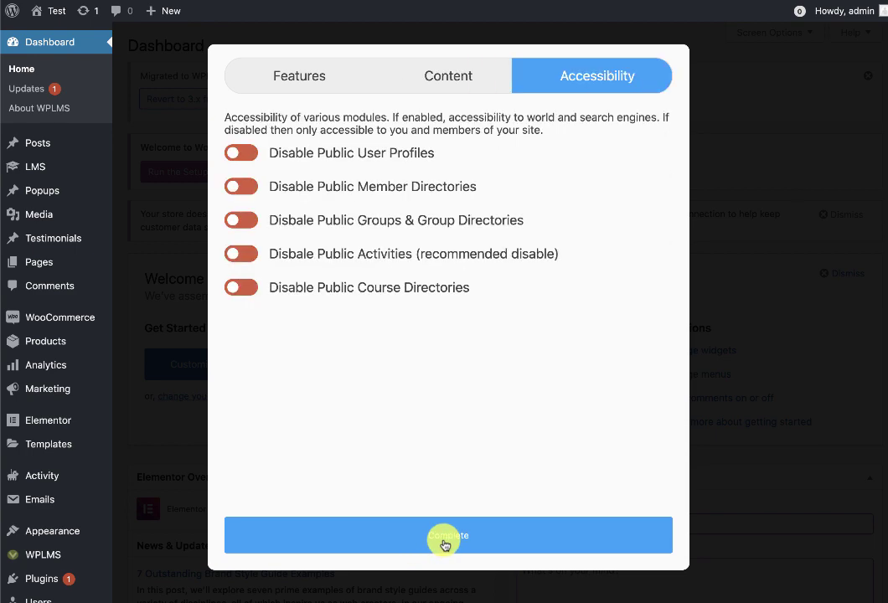
click(336, 255)
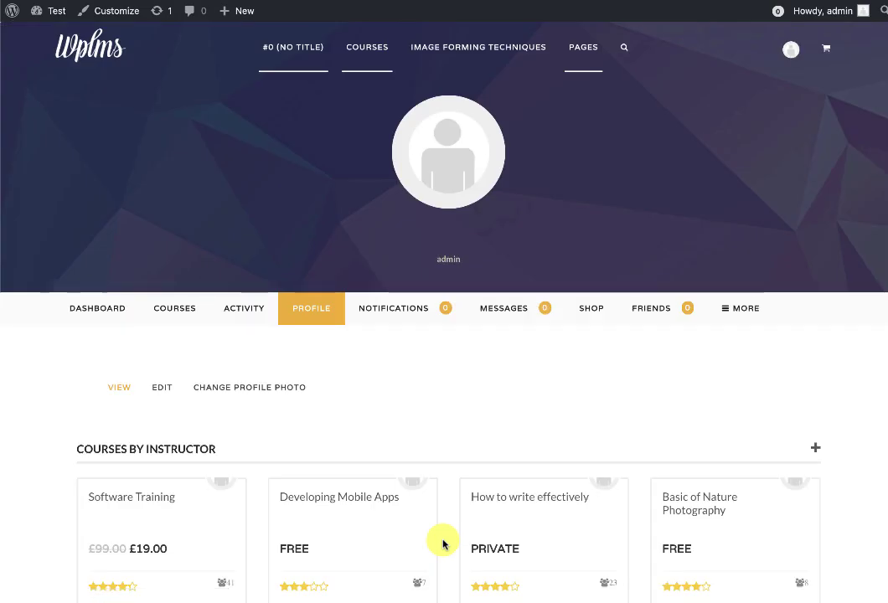
scroll(539, 266, down, 5)
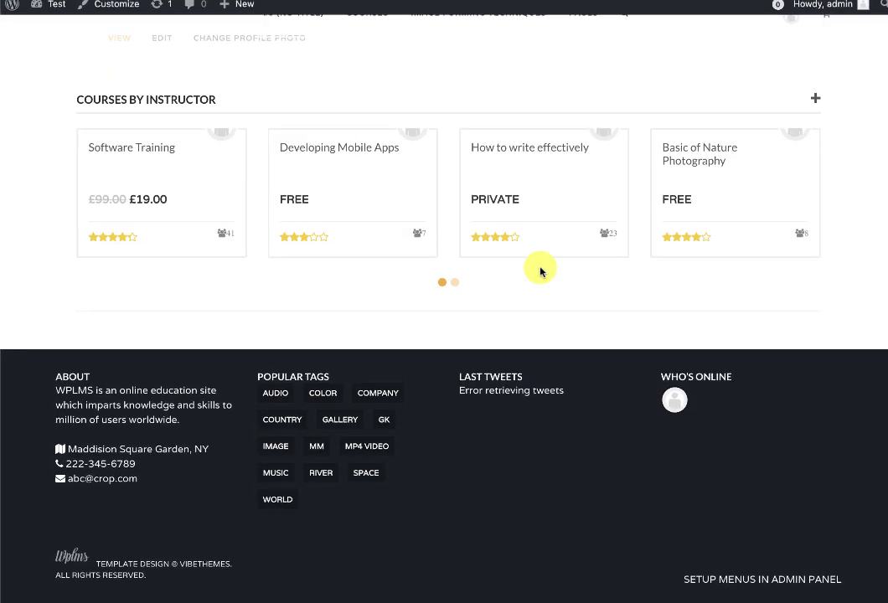
scroll(540, 268, up, 5)
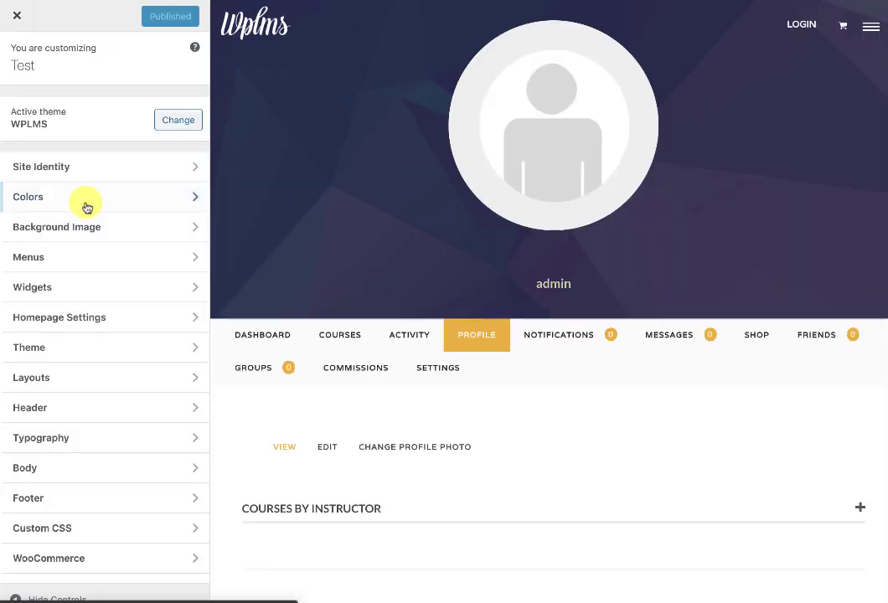
Switch the Directory, Profile, Group and Course layouts to Content, publish, and exit the customizer.
click(71, 378)
click(84, 264)
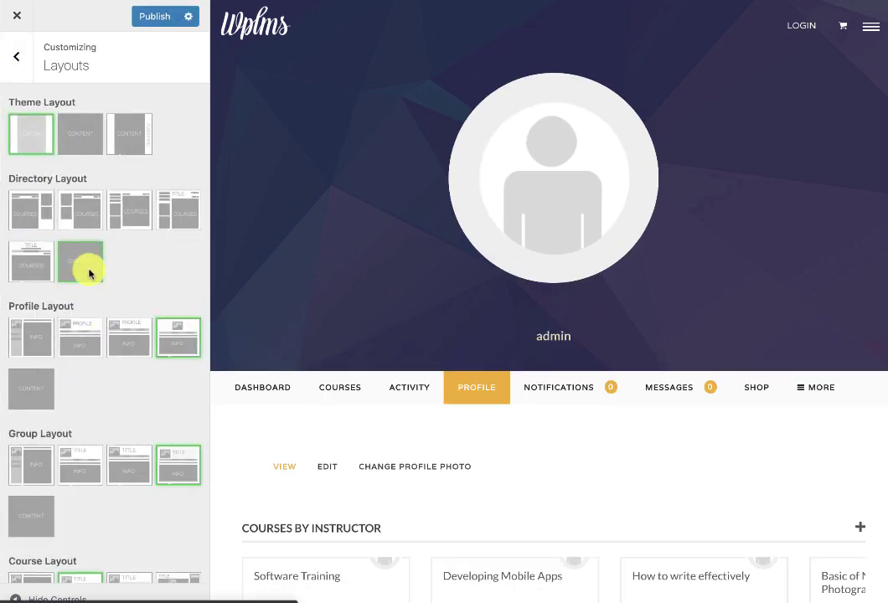
click(31, 389)
click(35, 511)
scroll(153, 381, down, 3)
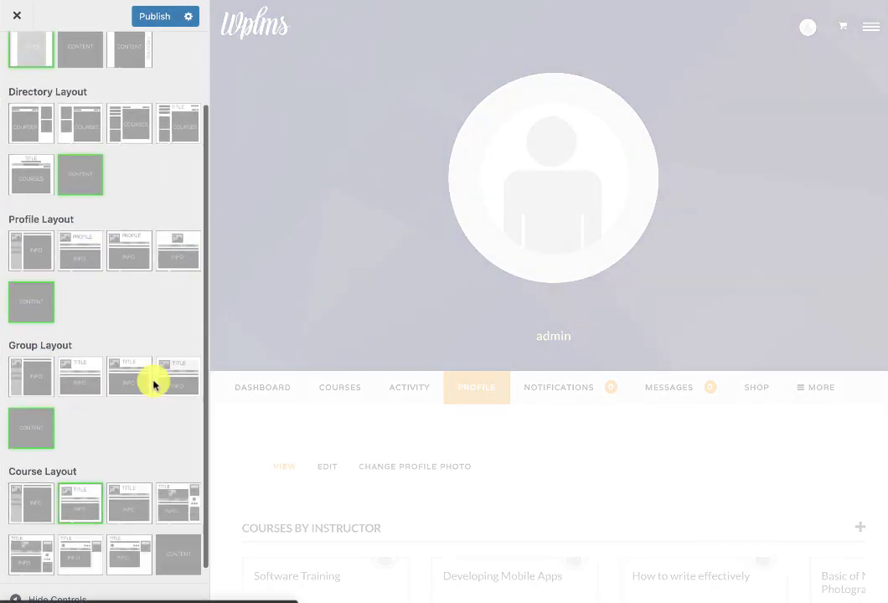
click(176, 525)
click(151, 24)
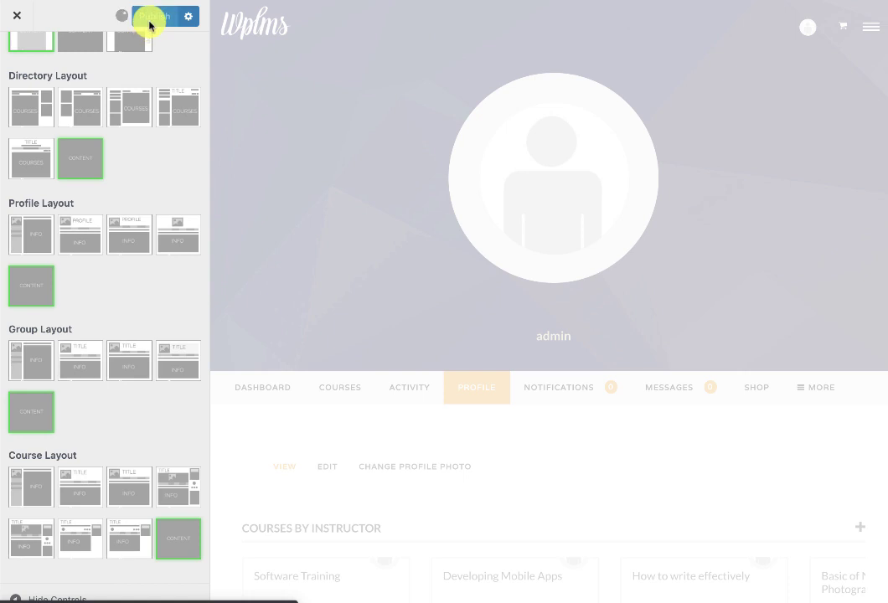
click(18, 15)
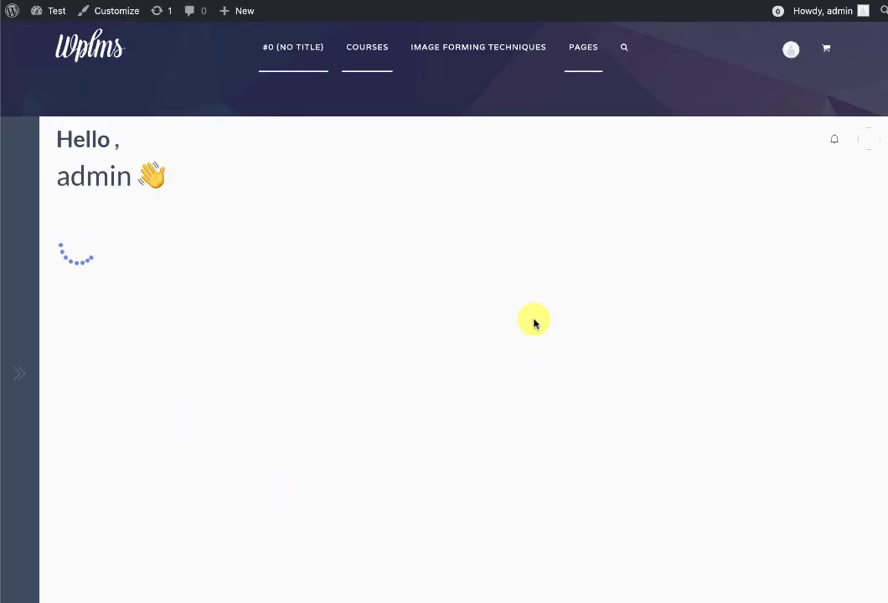
Scroll the home page around its 'The Best Software for eLearning Sites' hero banner.
scroll(428, 413, down, 5)
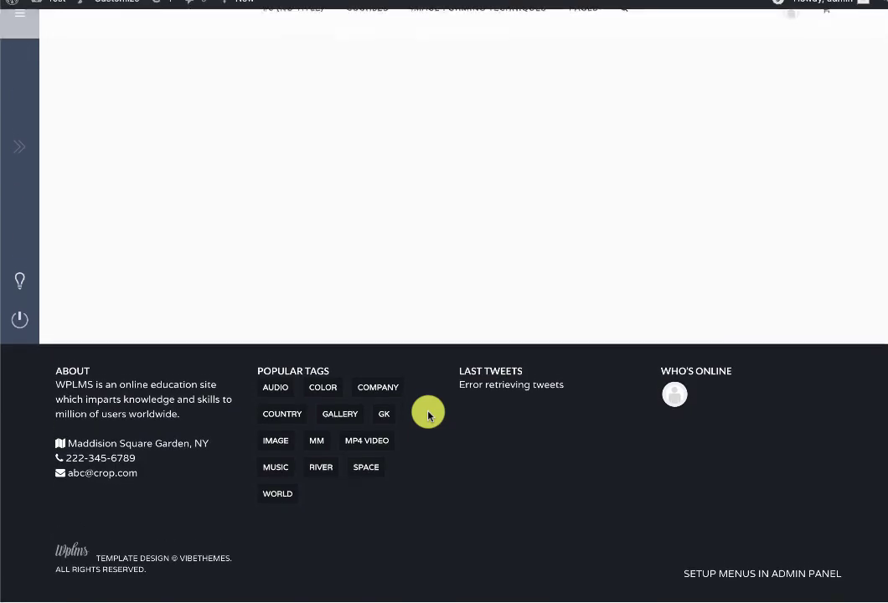
scroll(429, 414, up, 6)
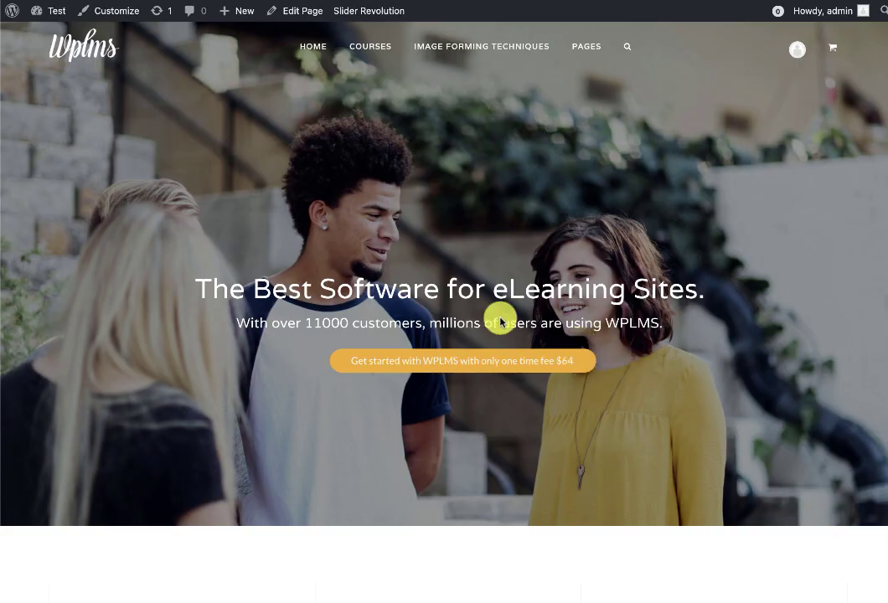
Find Developing Mobile Apps under Popular Courses and open its course page.
scroll(502, 318, down, 10)
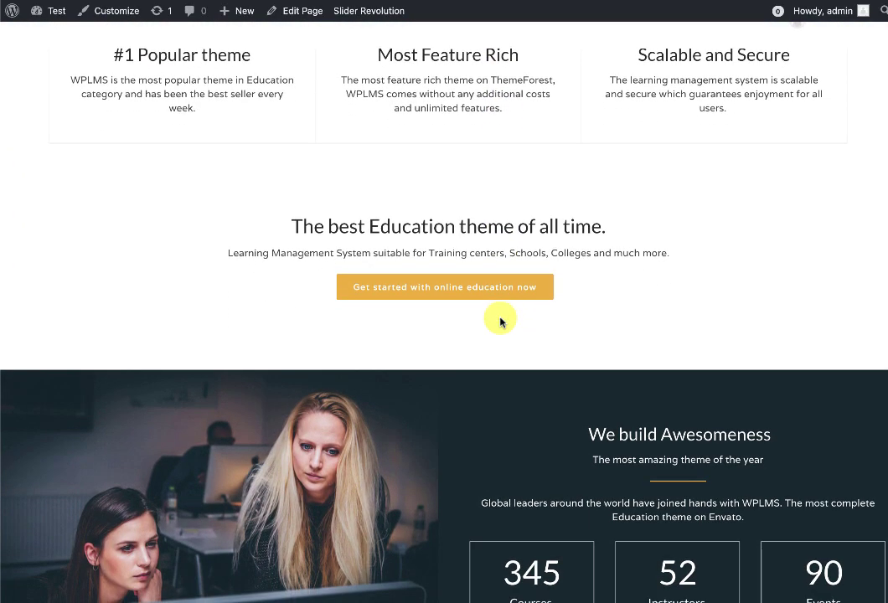
scroll(501, 322, down, 15)
scroll(500, 321, up, 10)
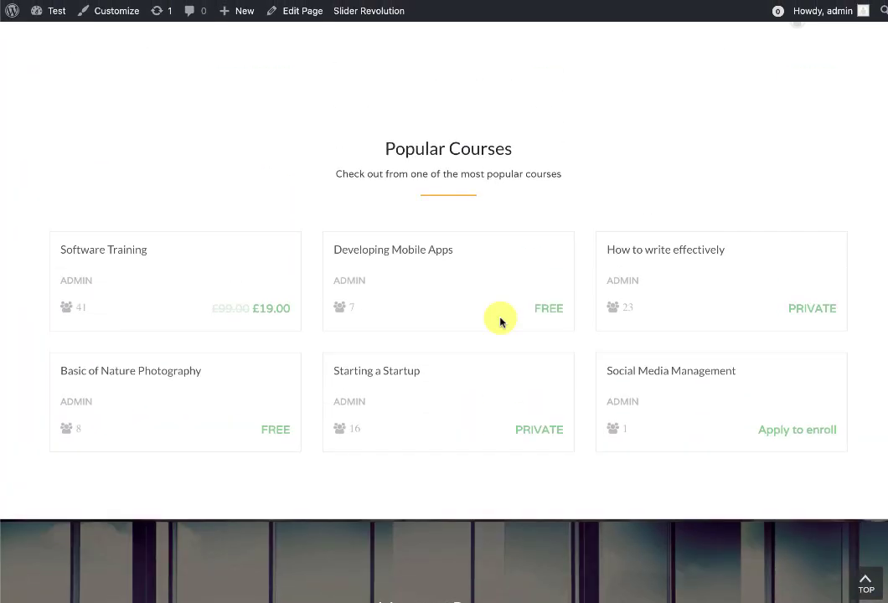
click(406, 256)
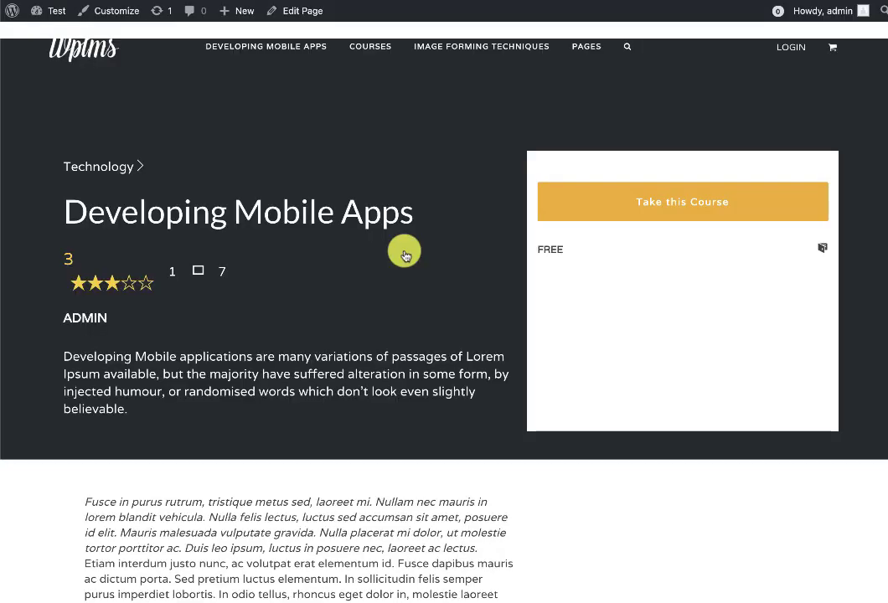
Scroll through the course's Overview and Curriculum sections, showing 0% progress.
scroll(335, 348, down, 7)
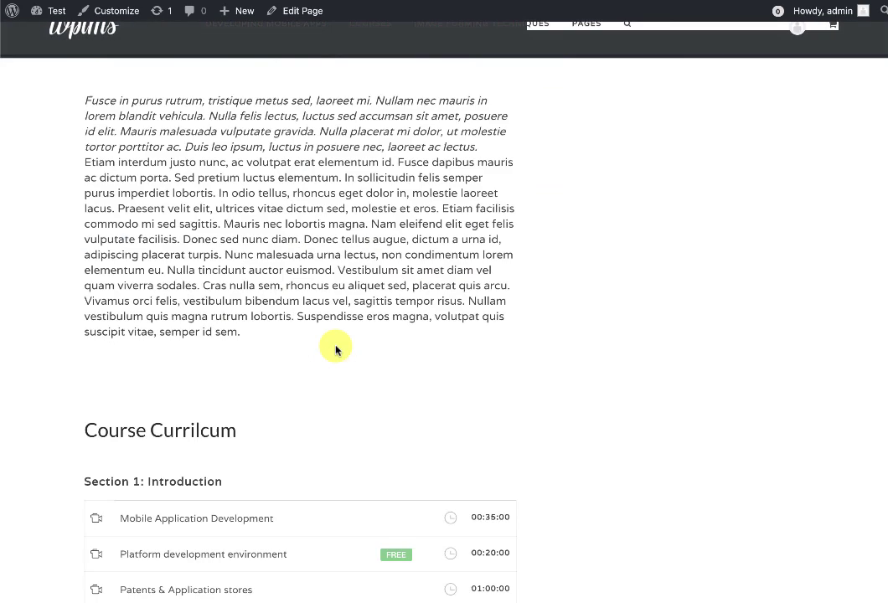
scroll(336, 348, down, 7)
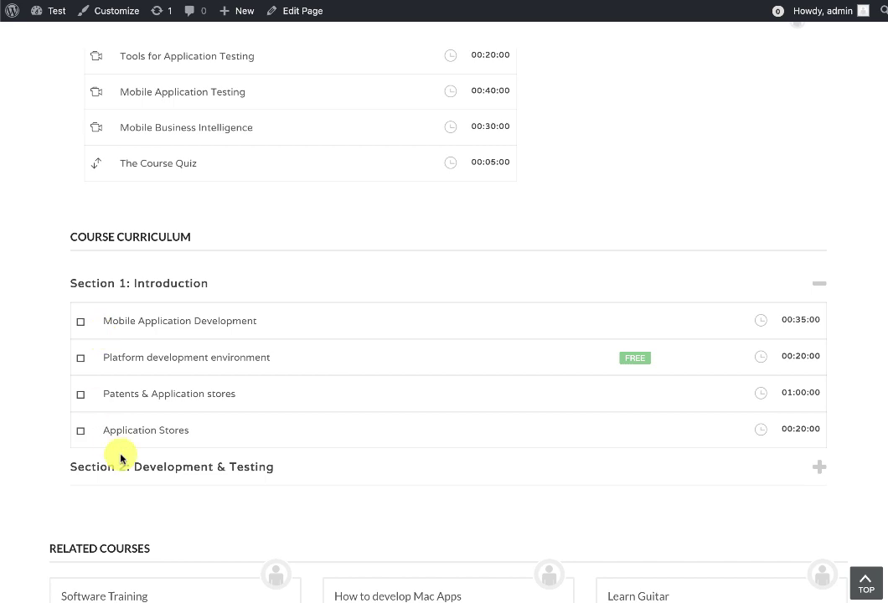
mouse_move(56, 12)
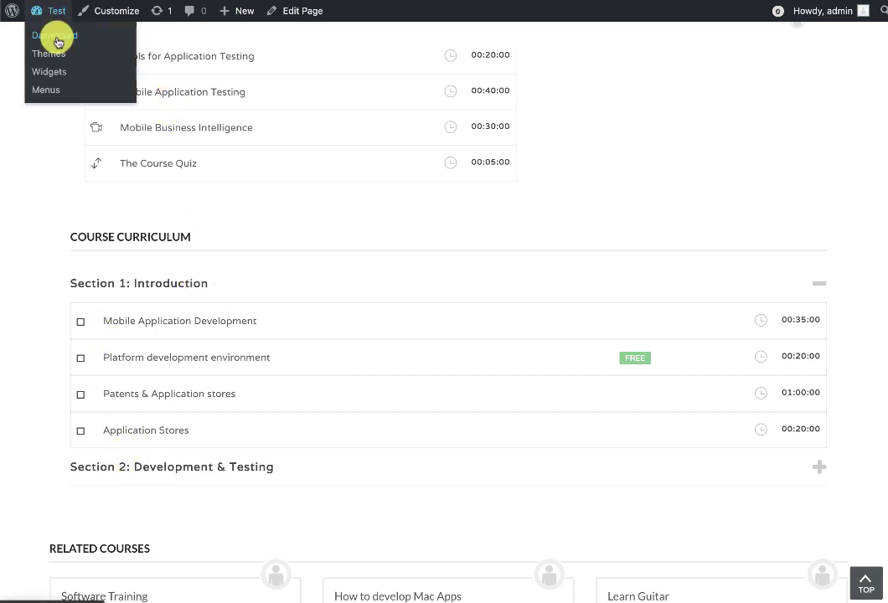
right_click(58, 38)
click(222, 471)
scroll(222, 470, down, 3)
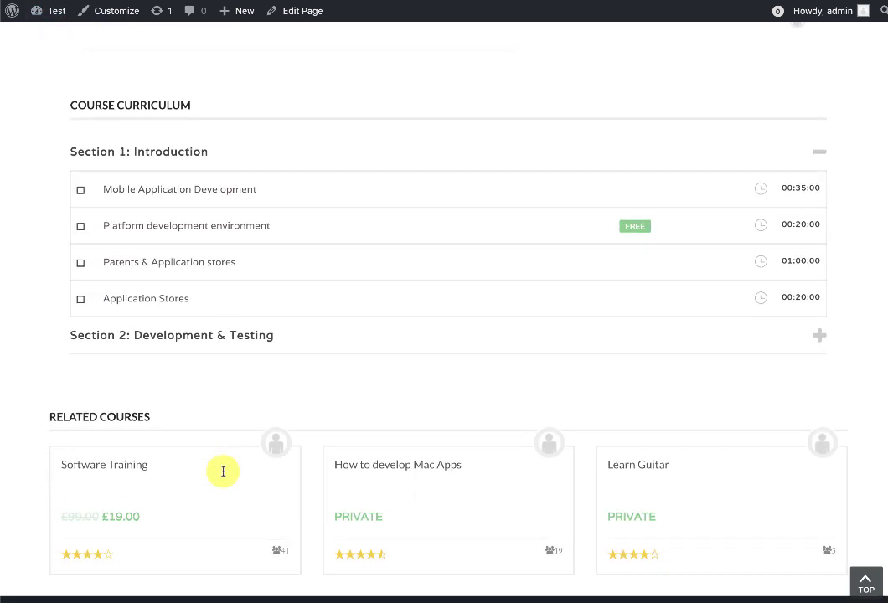
scroll(353, 349, up, 5)
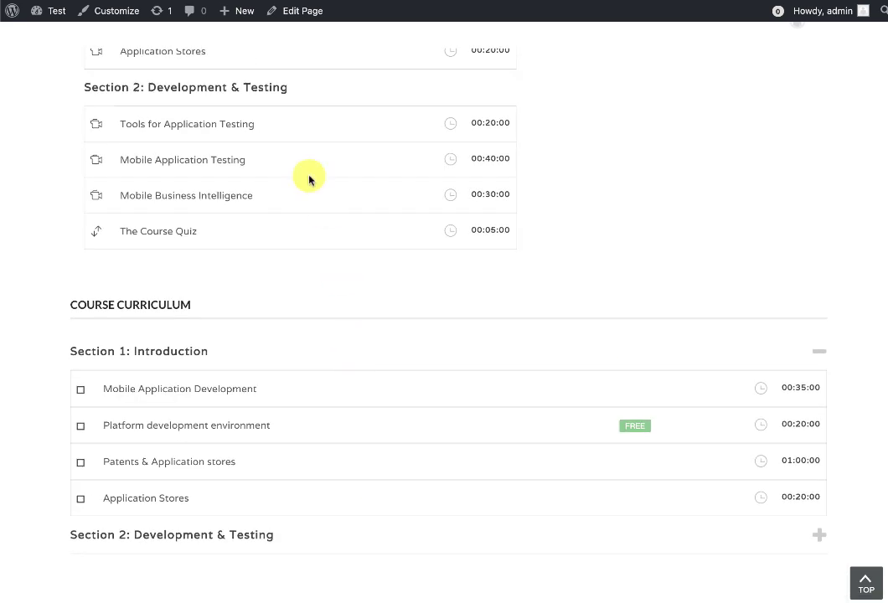
scroll(295, 336, up, 8)
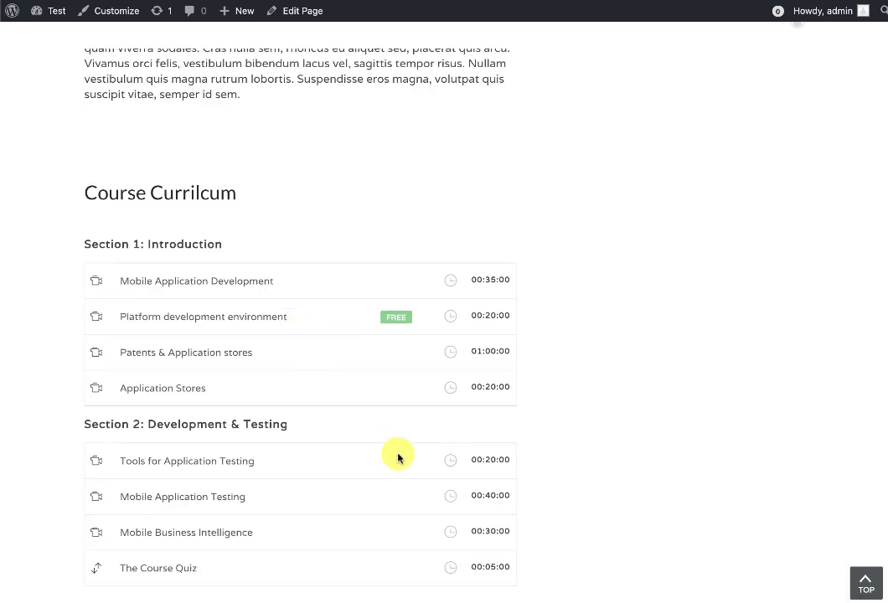
scroll(541, 242, up, 15)
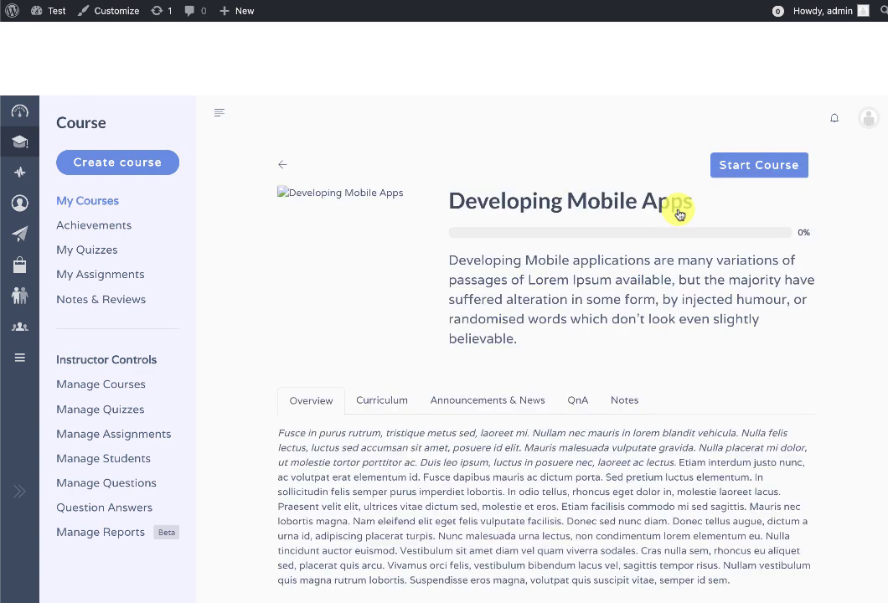
Start the course and scroll through the Mobile Application Development lesson.
click(746, 172)
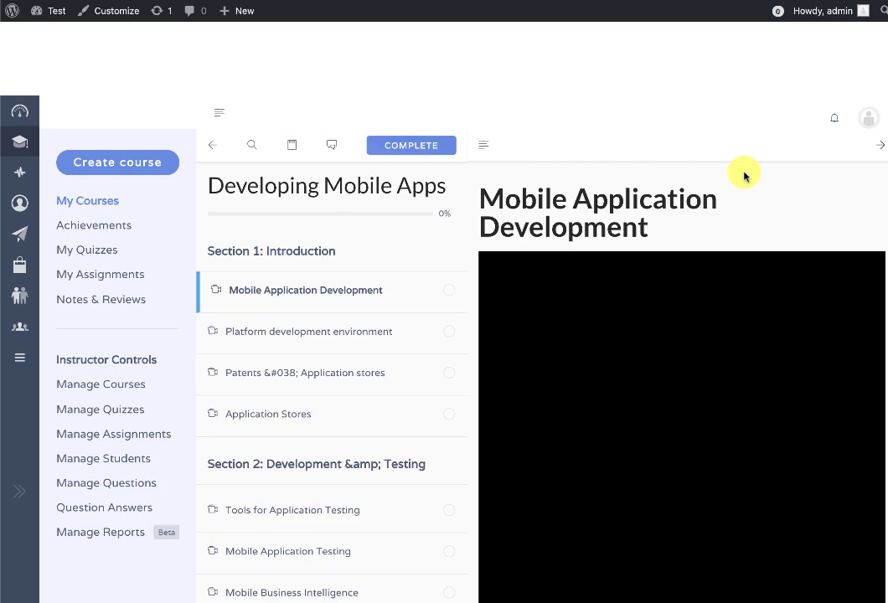
scroll(725, 327, down, 5)
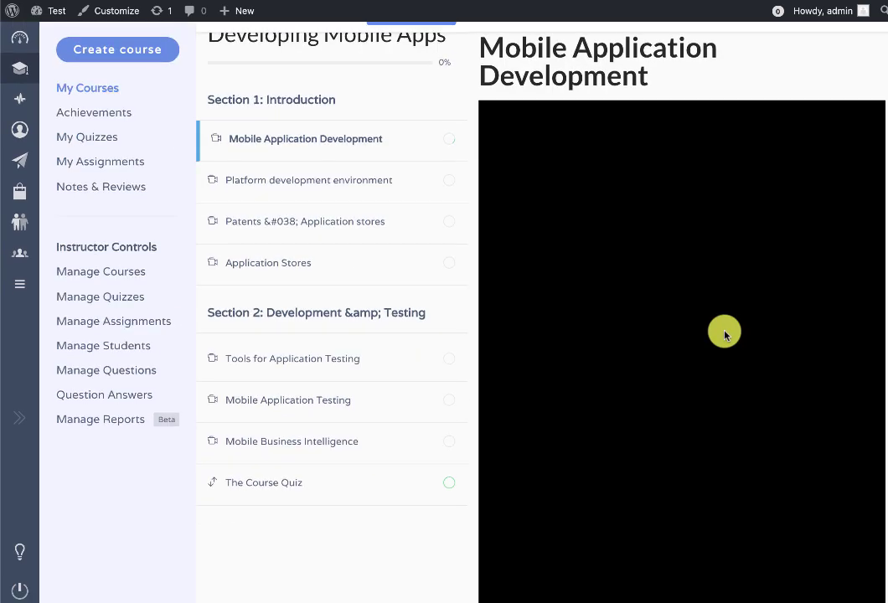
scroll(725, 333, down, 15)
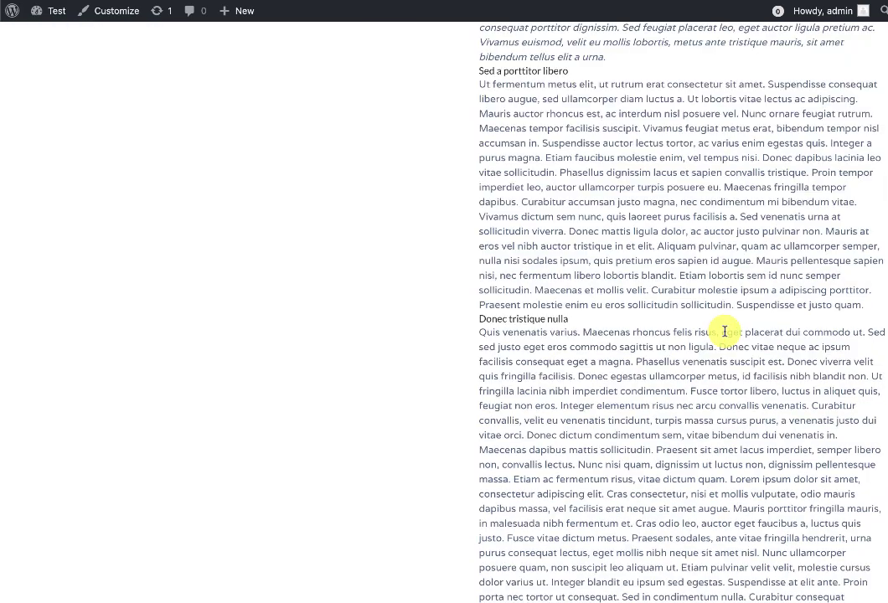
scroll(724, 332, up, 10)
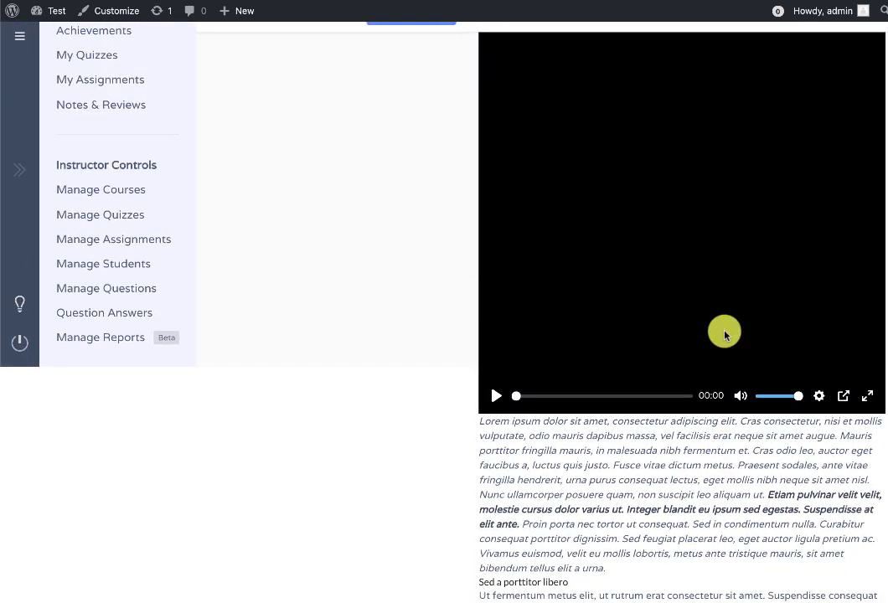
Check the video player's settings gear, then review the lesson at 13% progress.
click(820, 397)
click(820, 398)
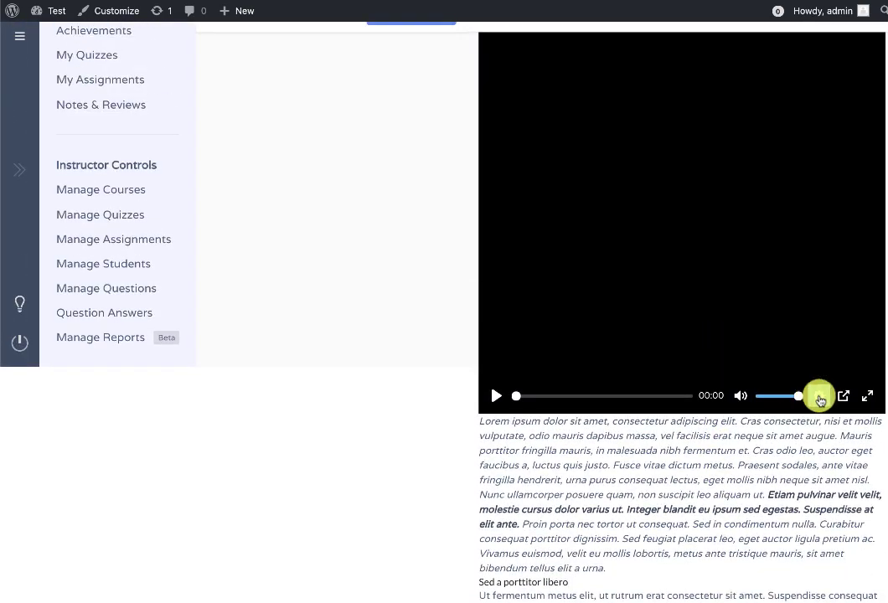
scroll(793, 441, down, 5)
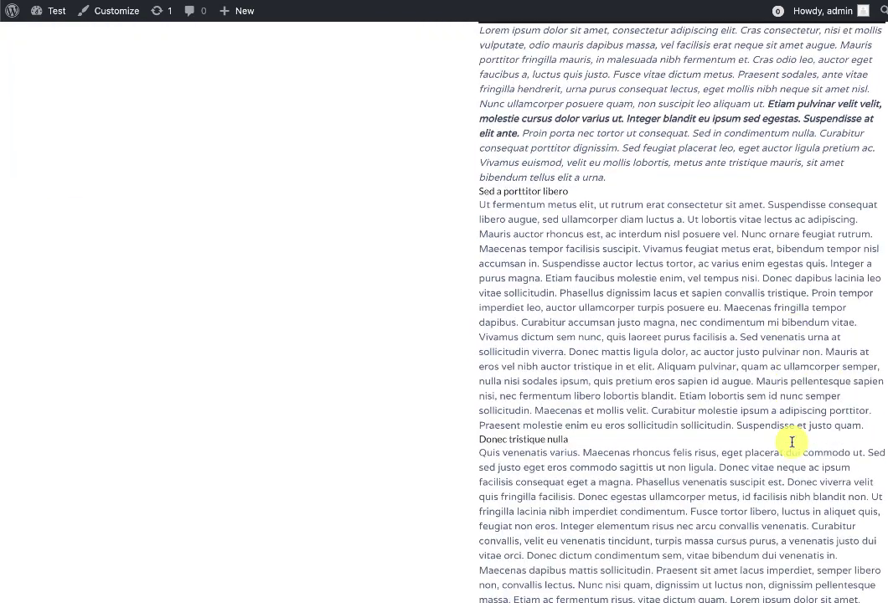
scroll(792, 443, up, 5)
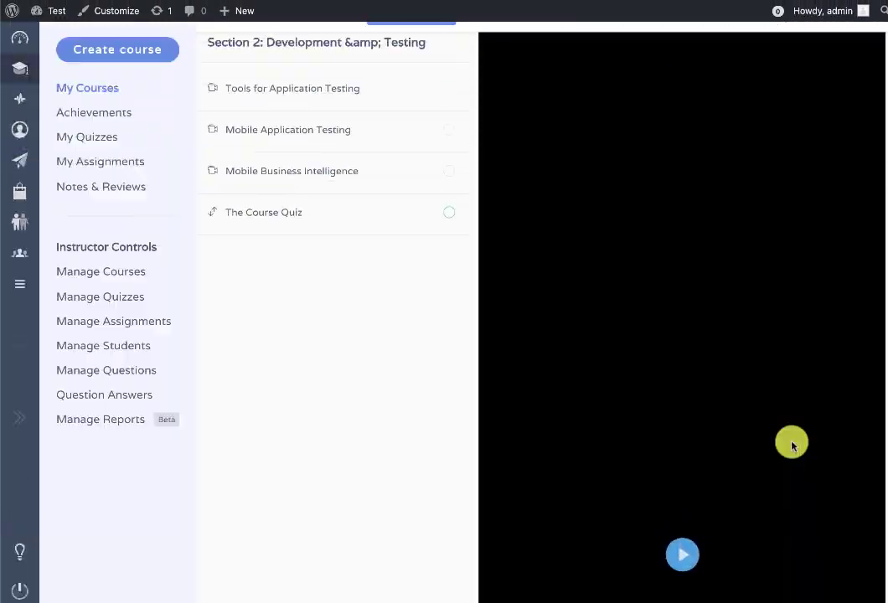
scroll(791, 444, up, 5)
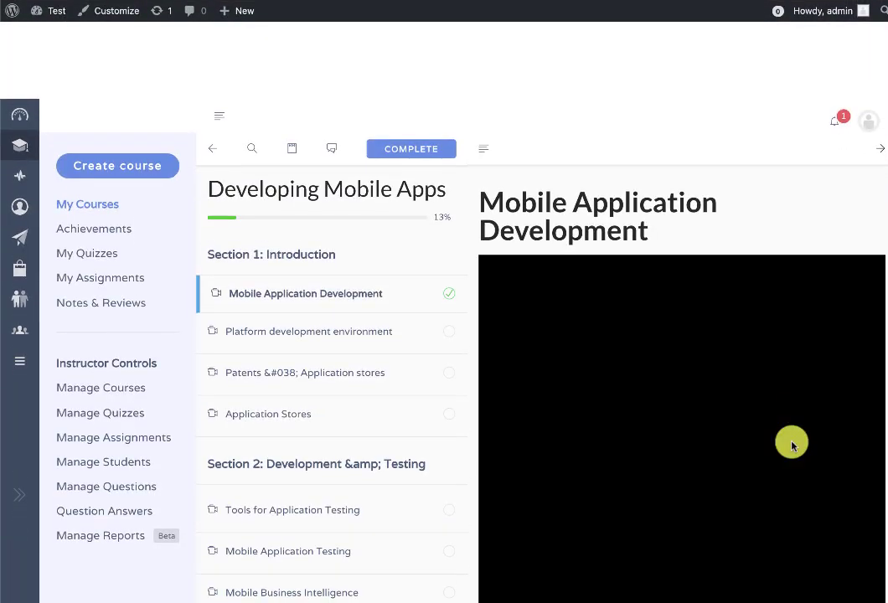